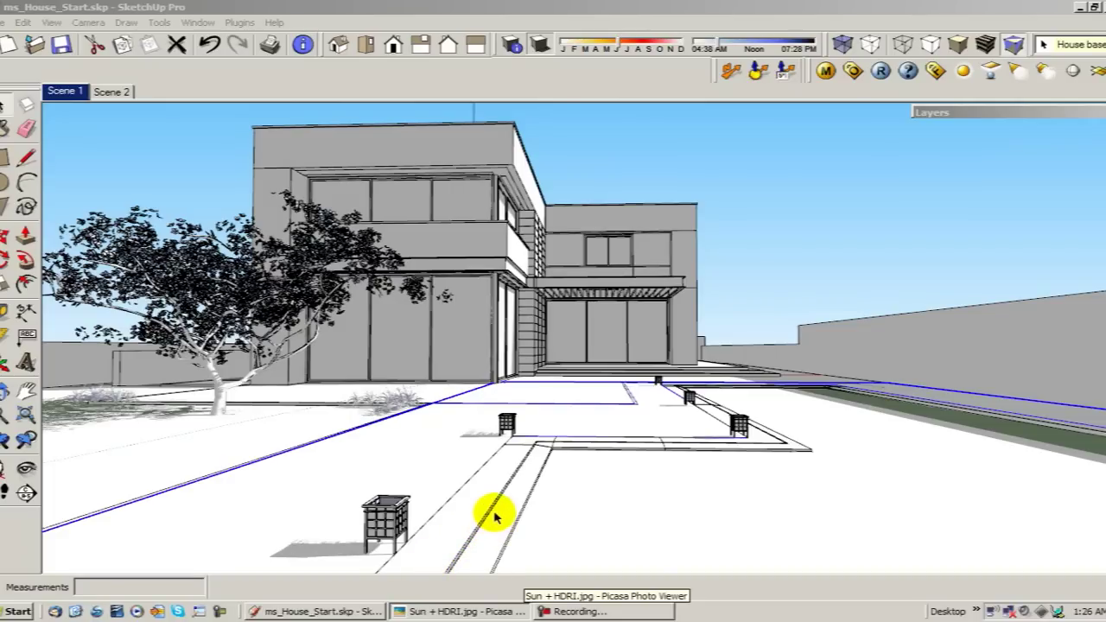
Step: View the finished reference render Sun + HDRI.jpg in Picasa Photo Viewer, then return to the house model
key(super)
click(458, 610)
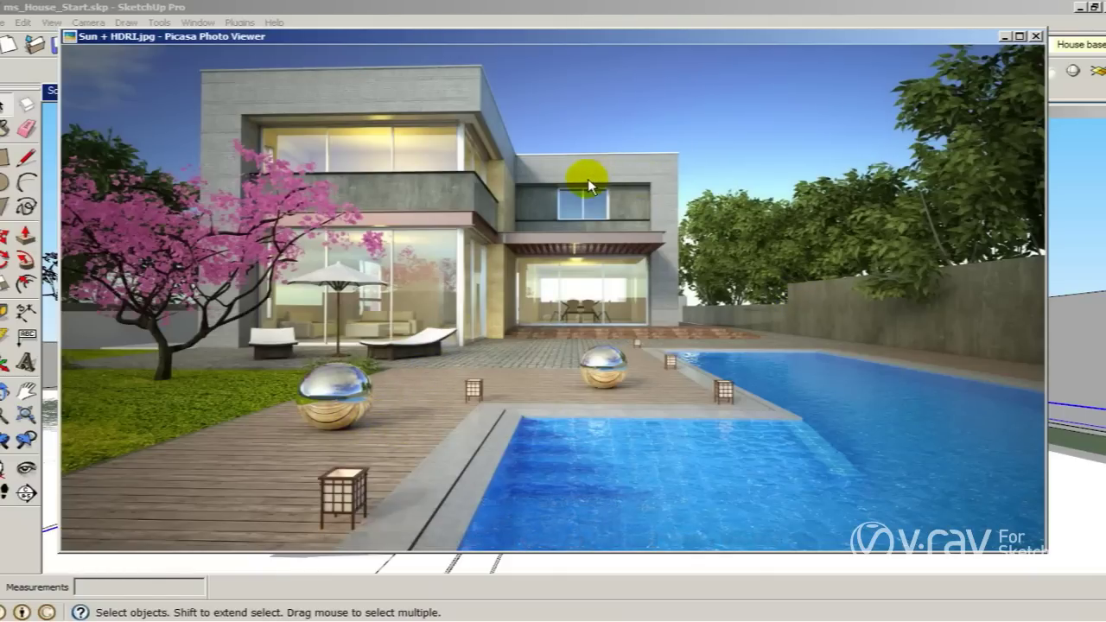
click(1035, 36)
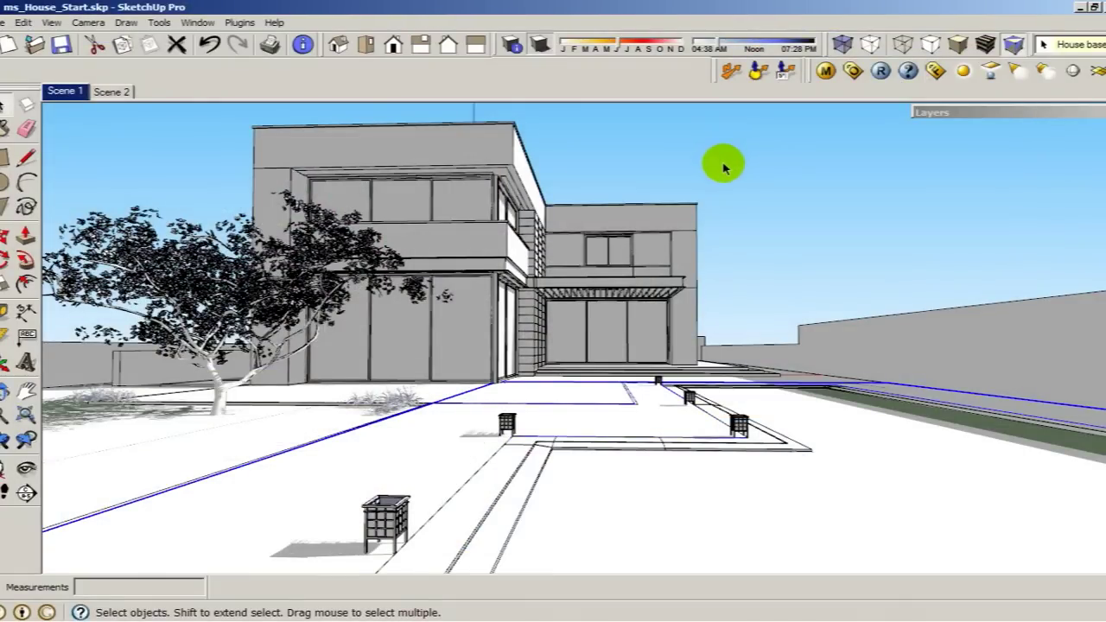
Step: Open the V-Ray render options and check the material override setting in Global Switches
click(852, 70)
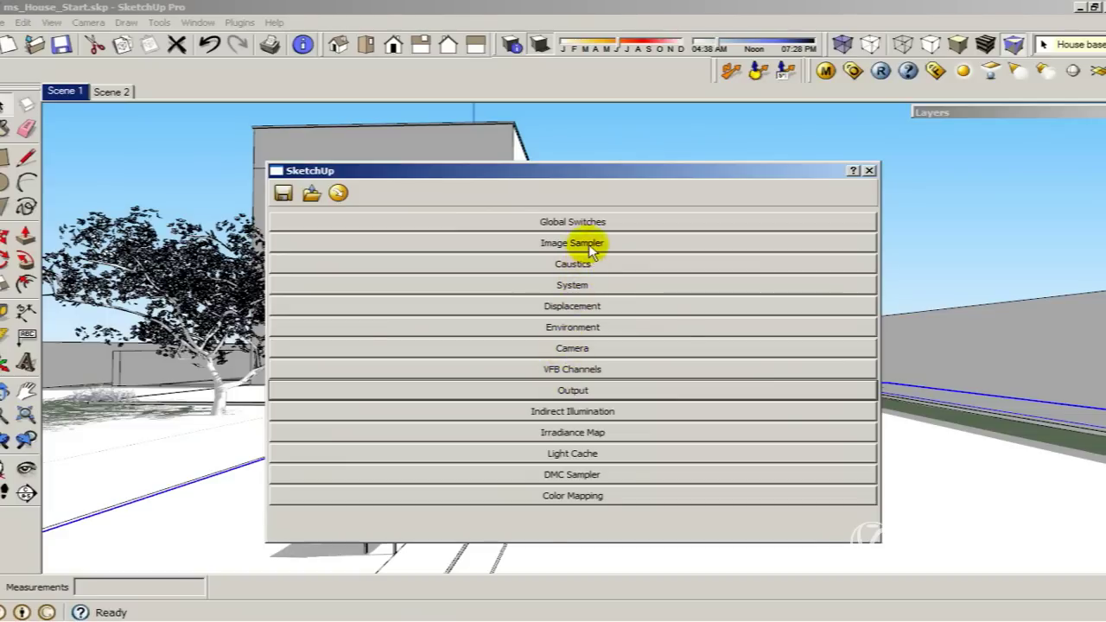
click(589, 243)
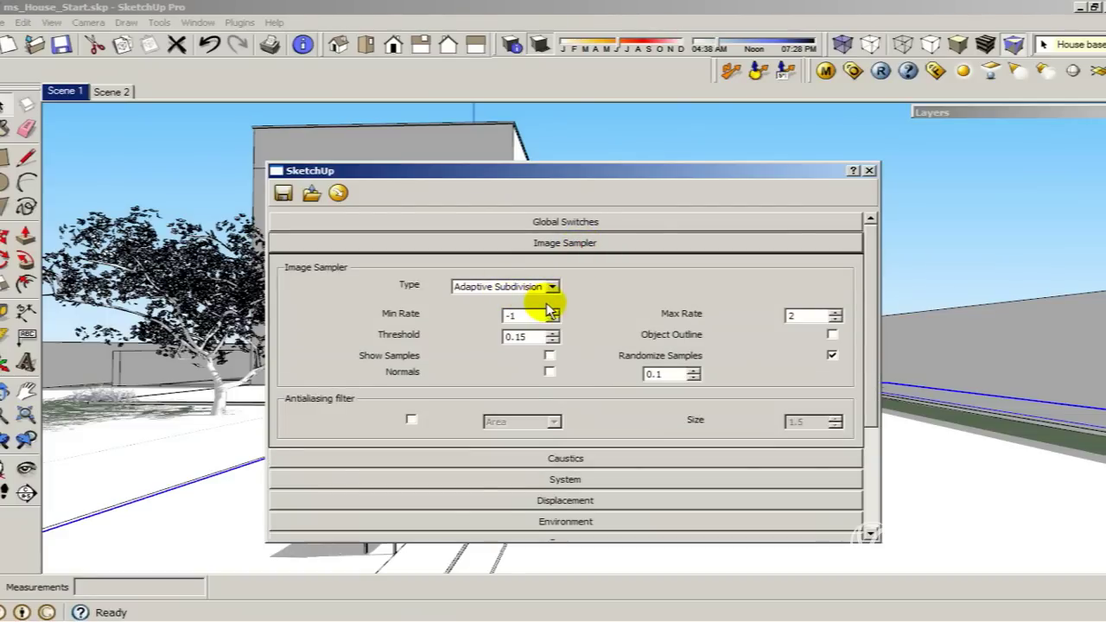
click(536, 222)
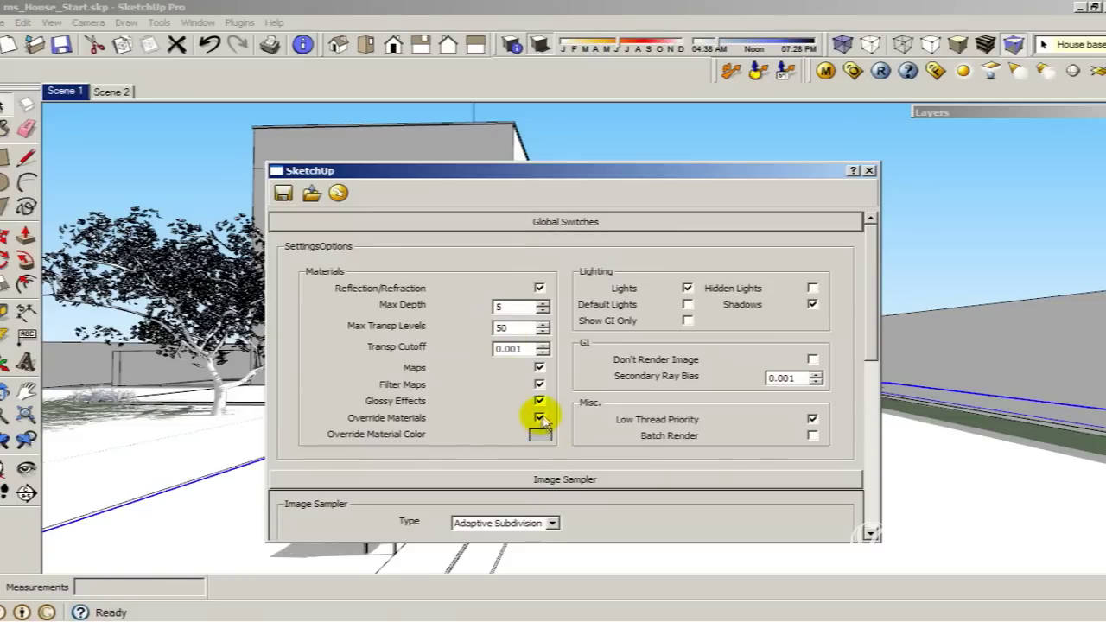
click(542, 222)
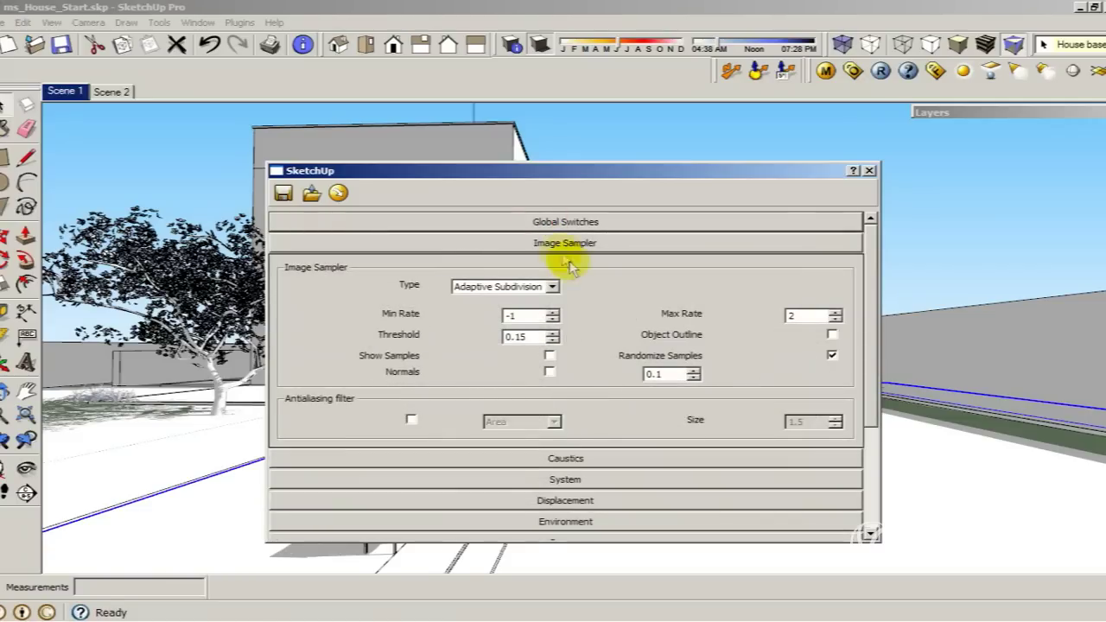
Step: Review the available Image Sampler types, keeping Adaptive Subdivision selected
click(544, 288)
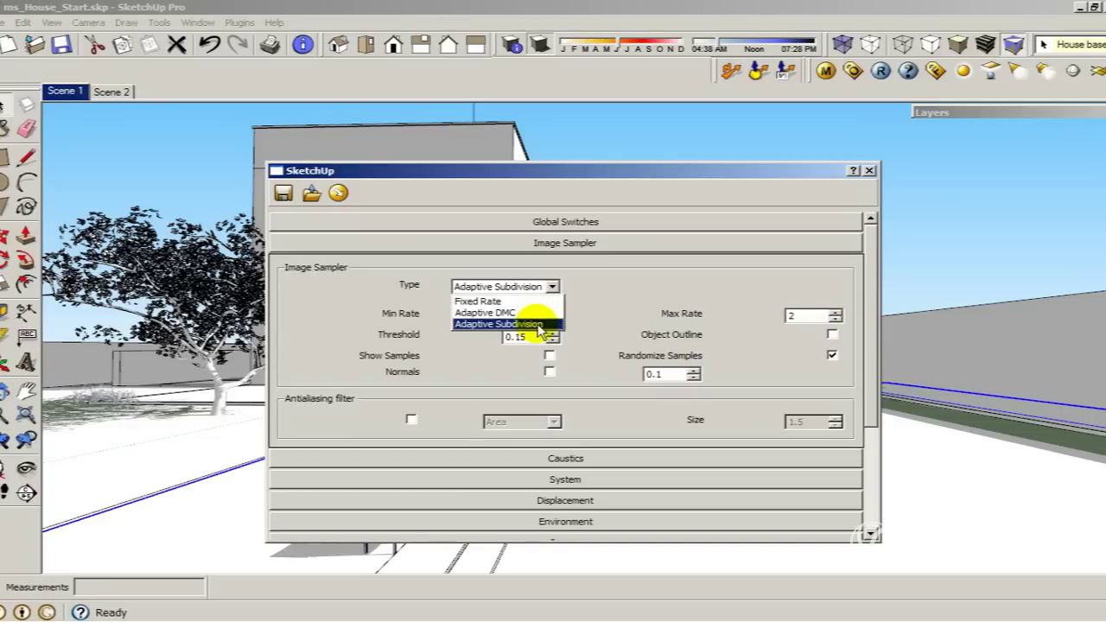
click(538, 324)
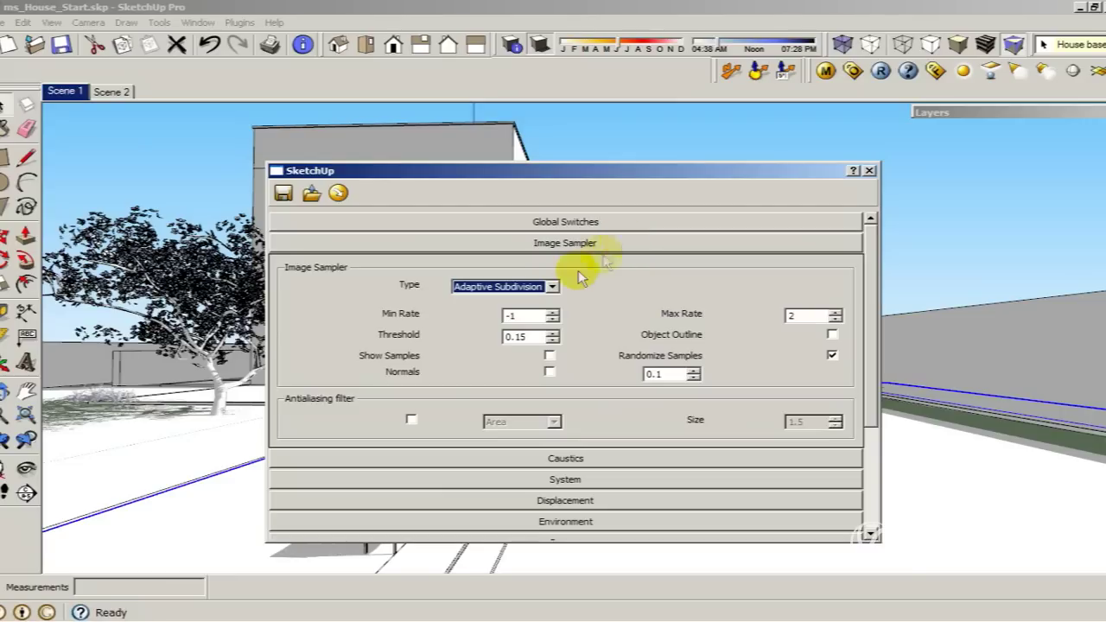
click(552, 286)
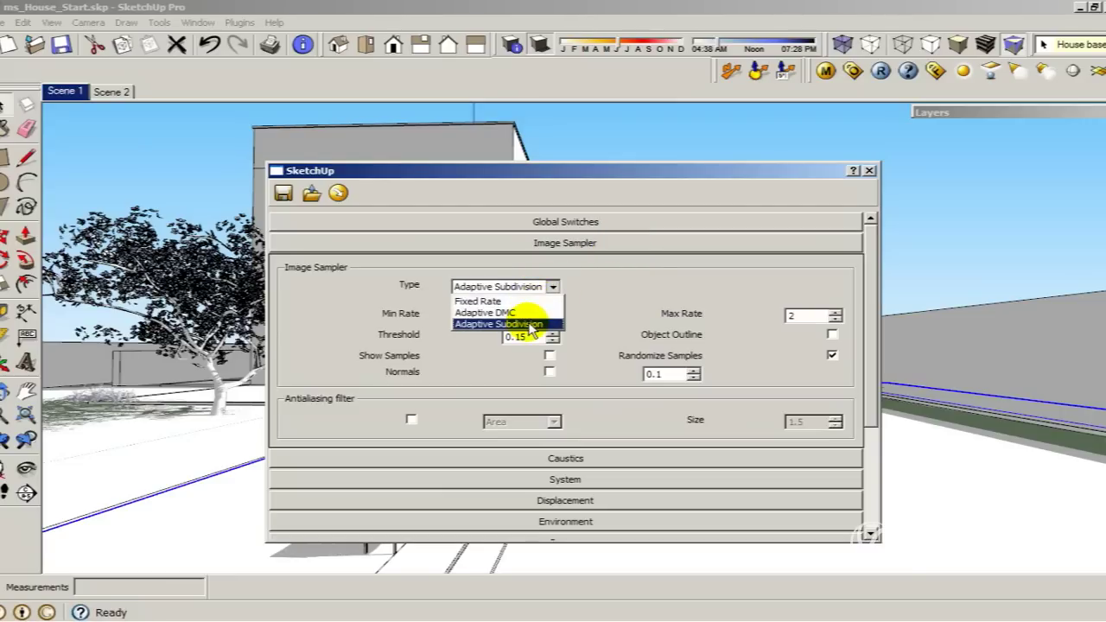
click(602, 290)
click(600, 245)
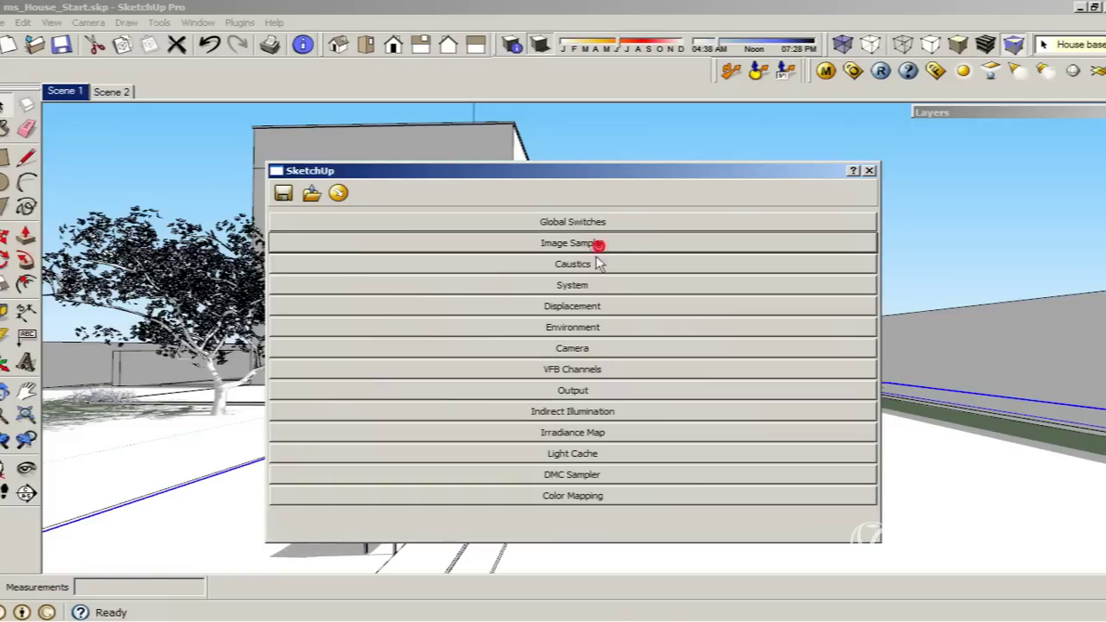
Step: Change the environment's GI Color map to TexBitmap with the UVW type UVWGenEnvironment
click(599, 330)
click(555, 381)
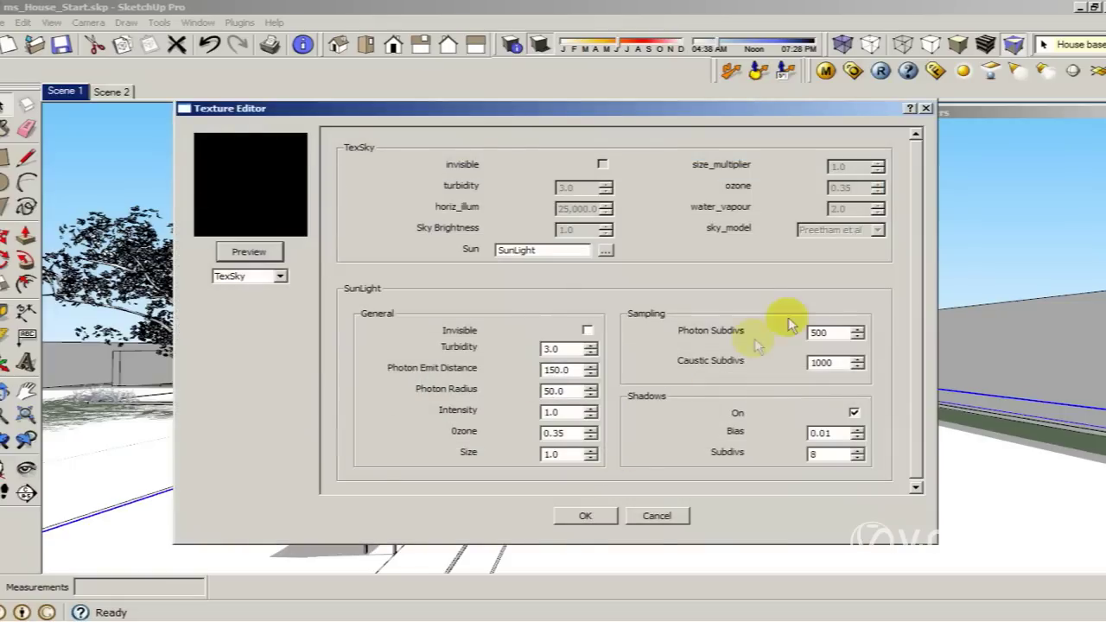
click(278, 277)
scroll(290, 344, down, 3)
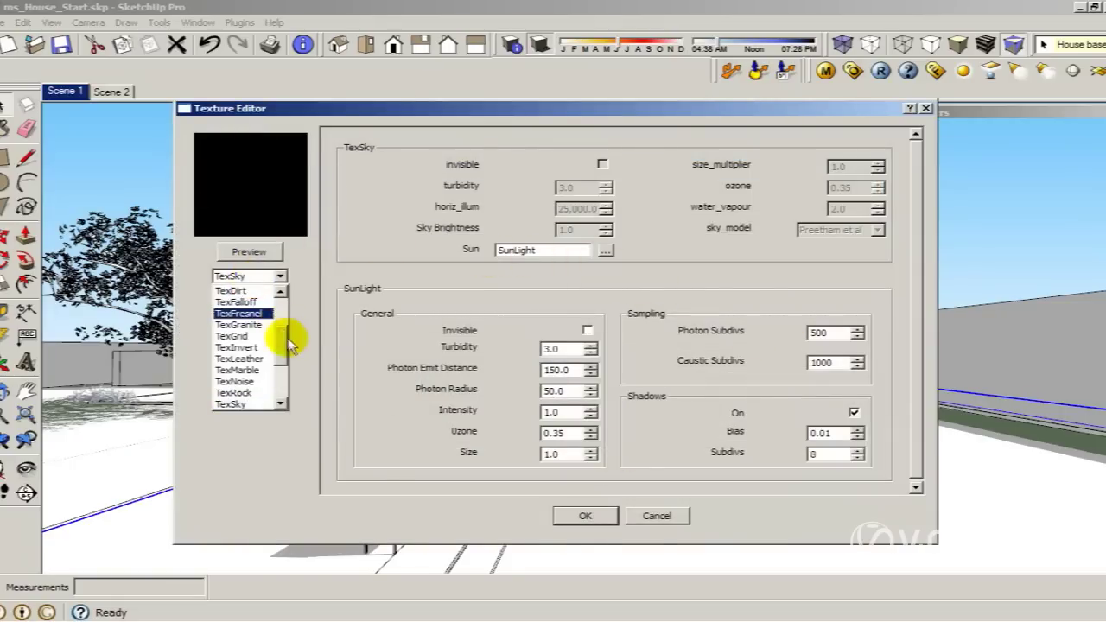
click(292, 332)
click(280, 275)
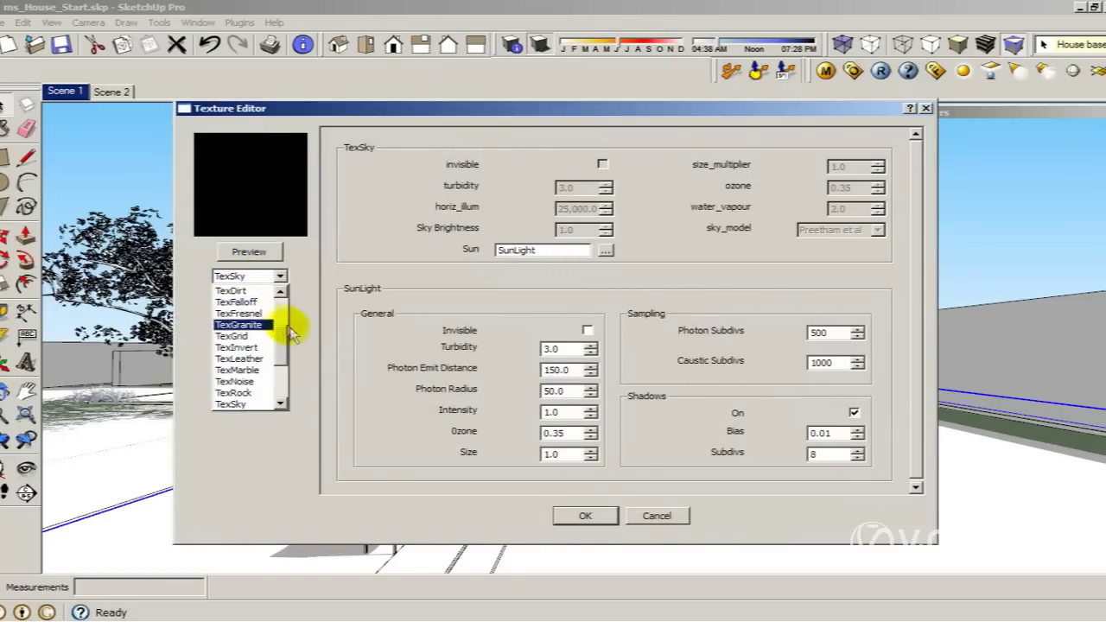
scroll(285, 352, up, 3)
click(246, 315)
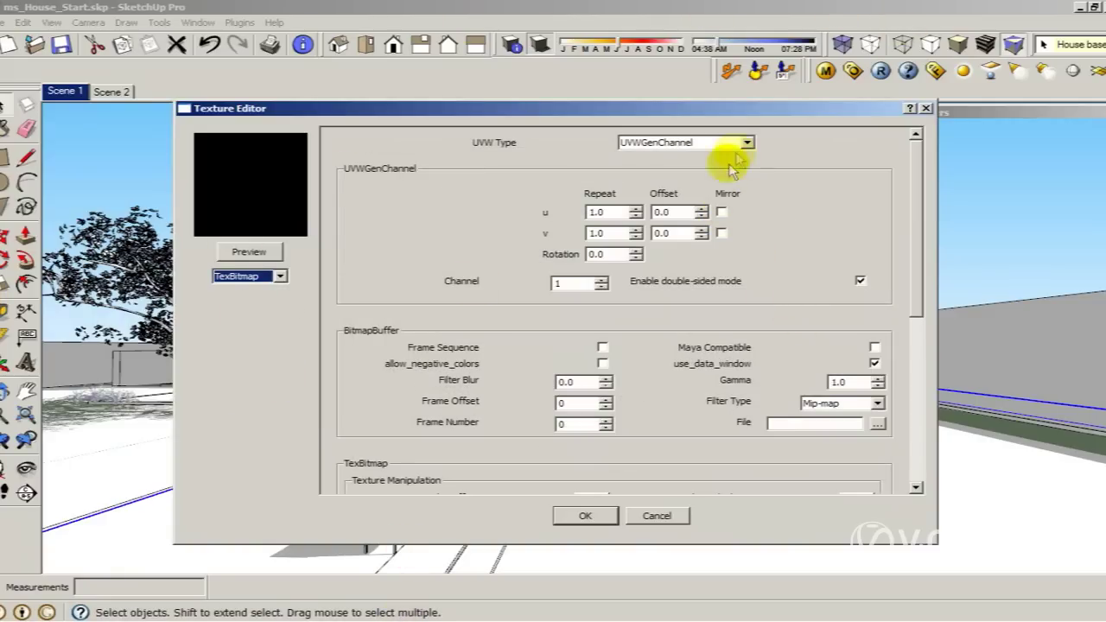
click(746, 143)
click(678, 158)
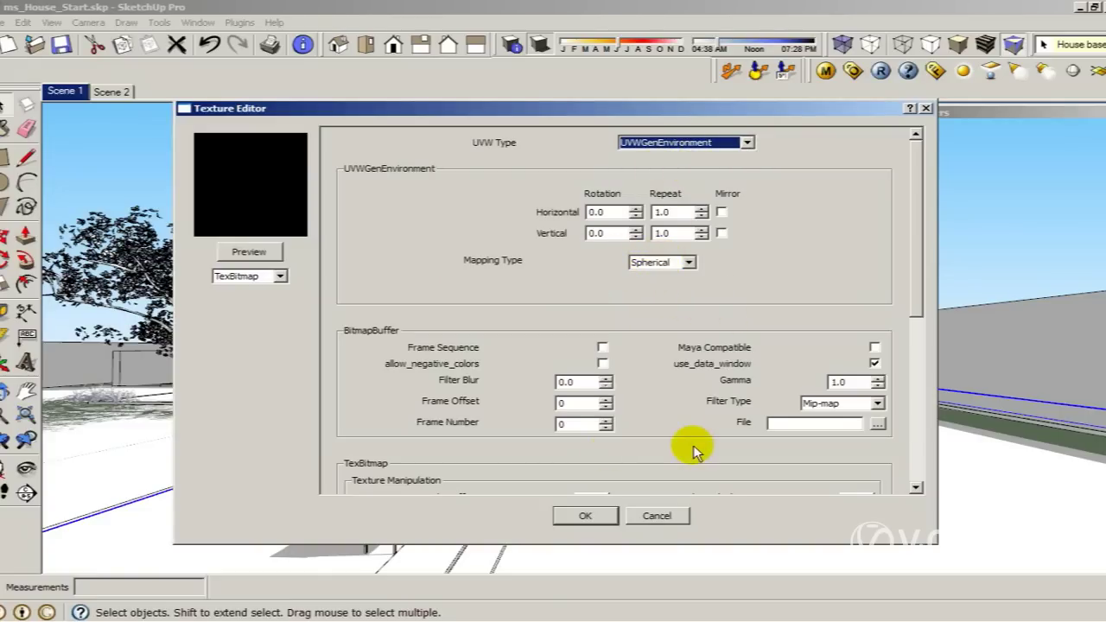
Step: Load sky0042_Blury.hdr from the Sun + HDRI folder as the GI Color bitmap and accept the texture
click(879, 422)
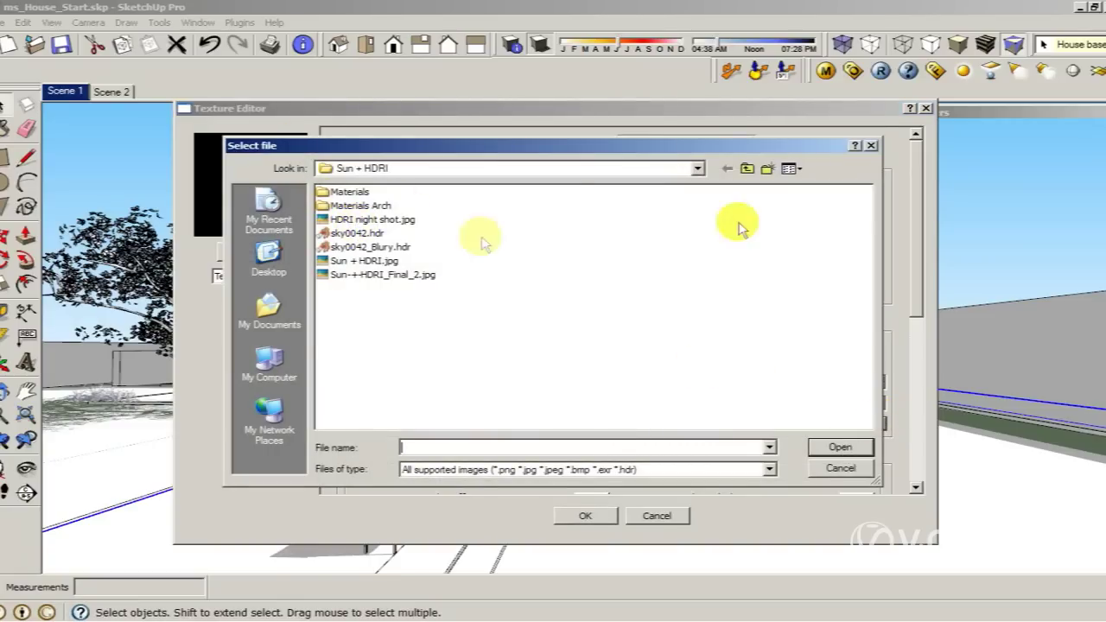
click(797, 169)
click(812, 187)
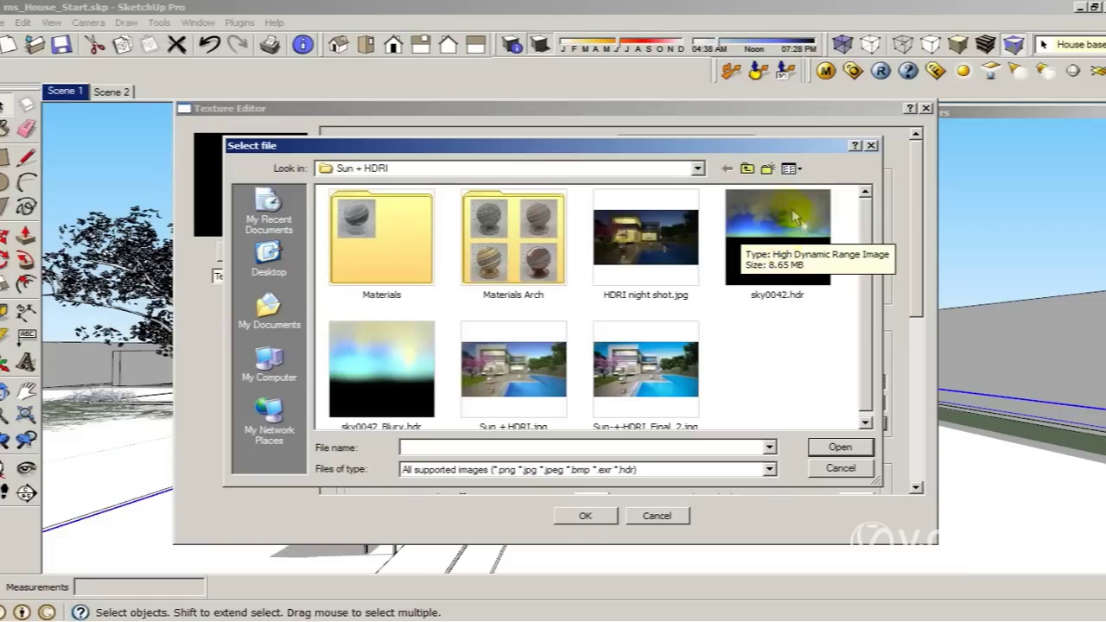
click(367, 352)
double_click(367, 351)
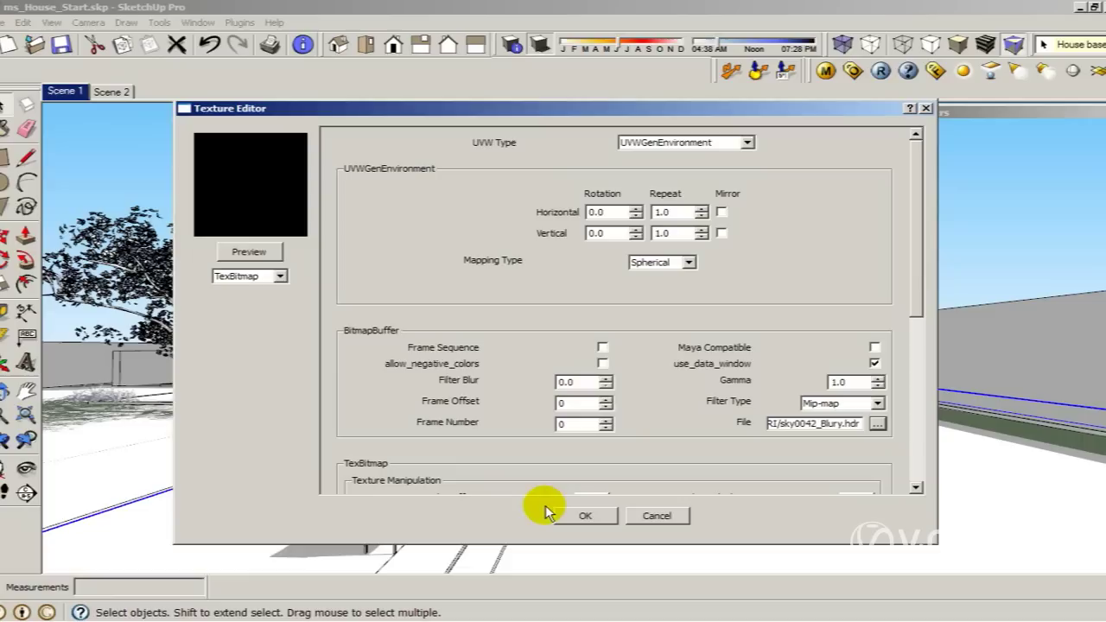
click(587, 516)
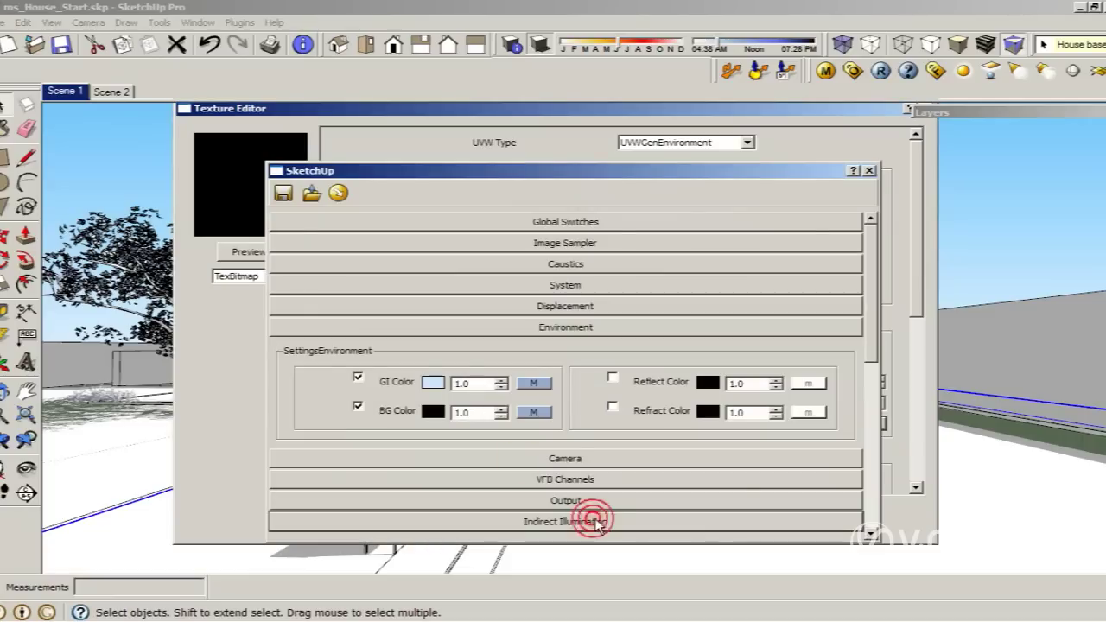
Step: Change the environment's BG Color map to TexBitmap with the UVW type UVWGenEnvironment
click(536, 412)
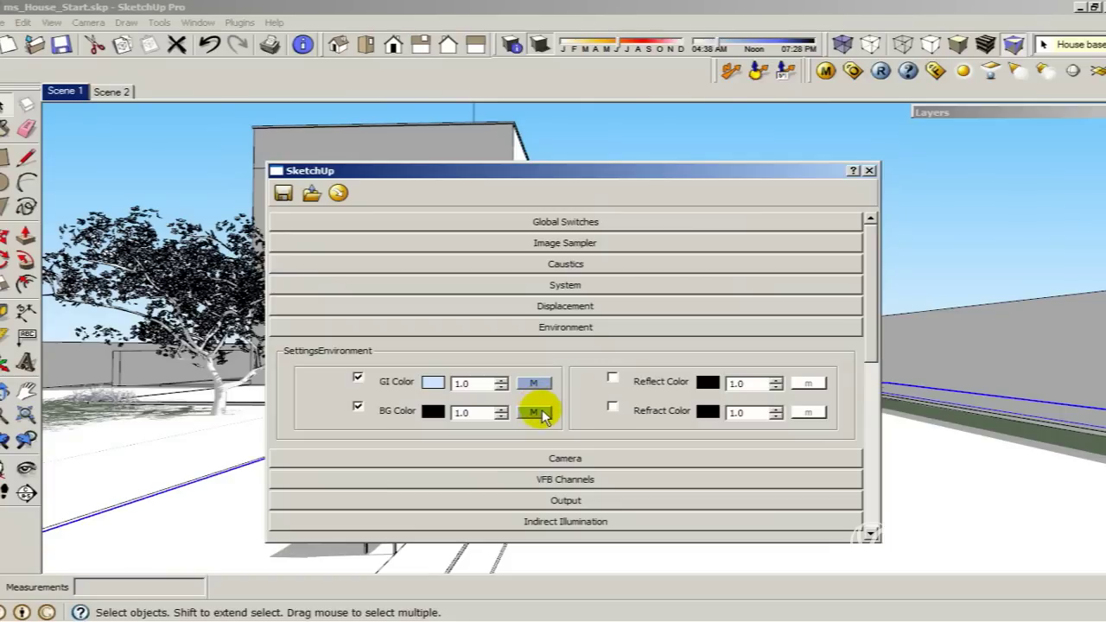
click(537, 411)
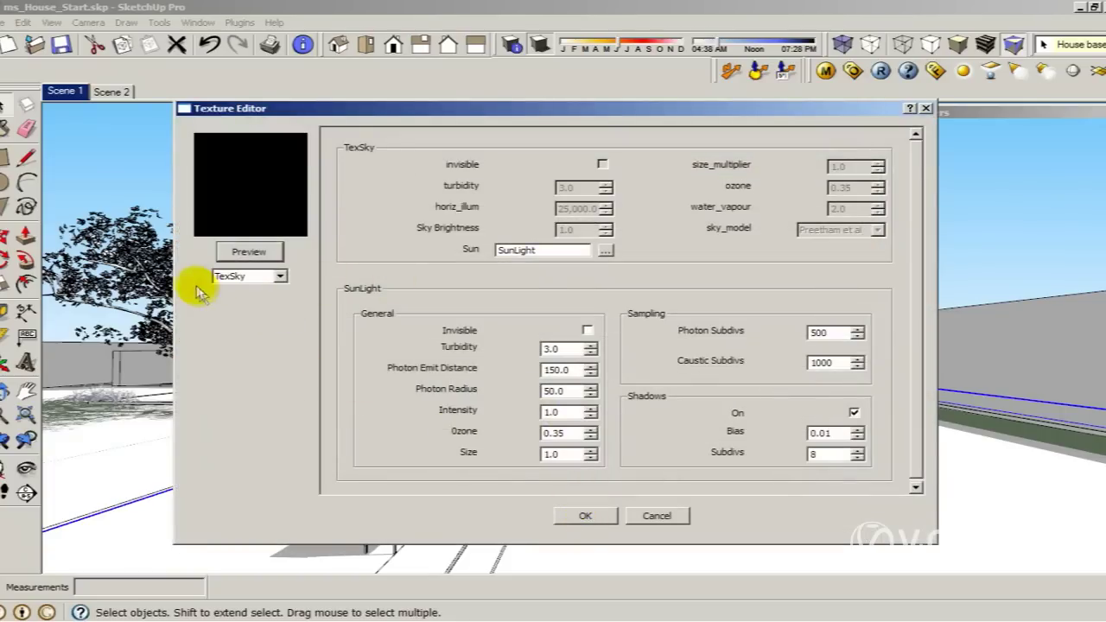
click(279, 275)
scroll(275, 319, up, 5)
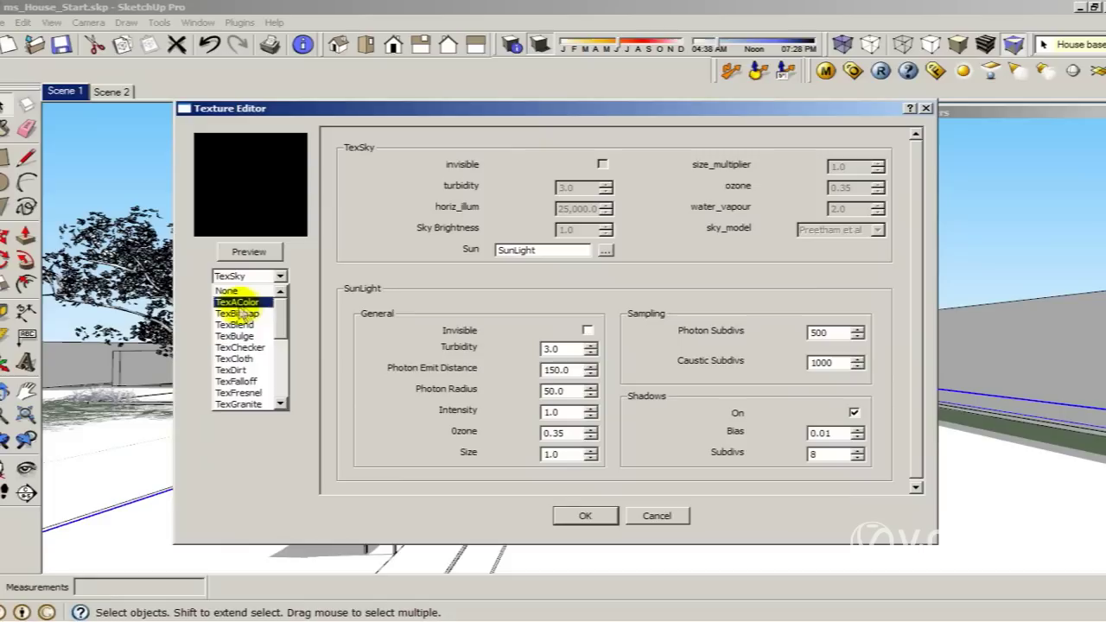
click(244, 315)
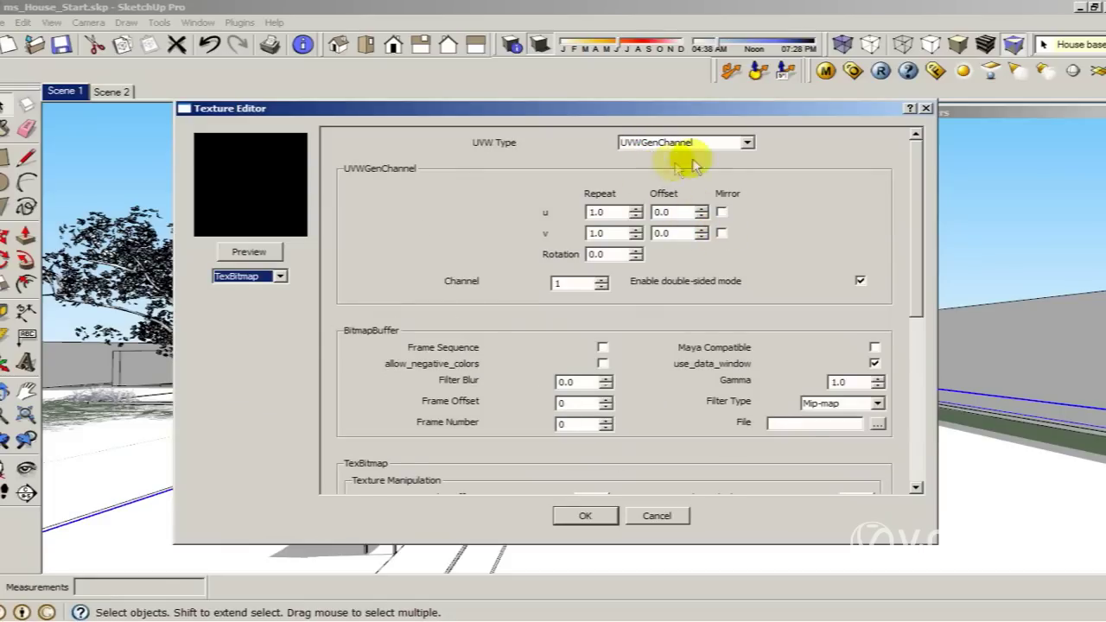
click(745, 143)
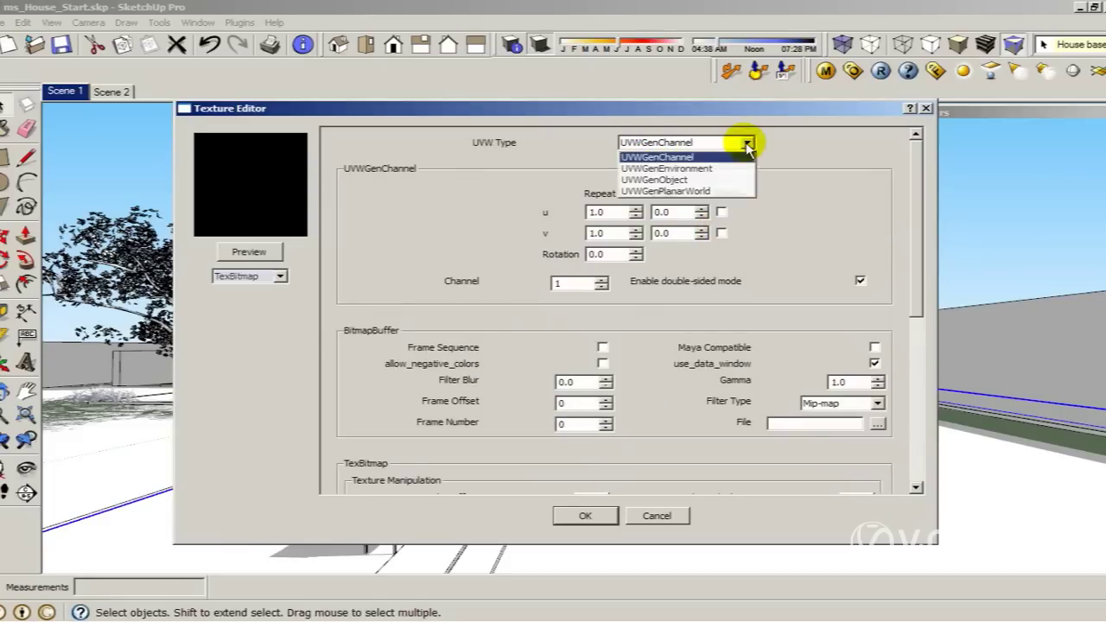
click(700, 170)
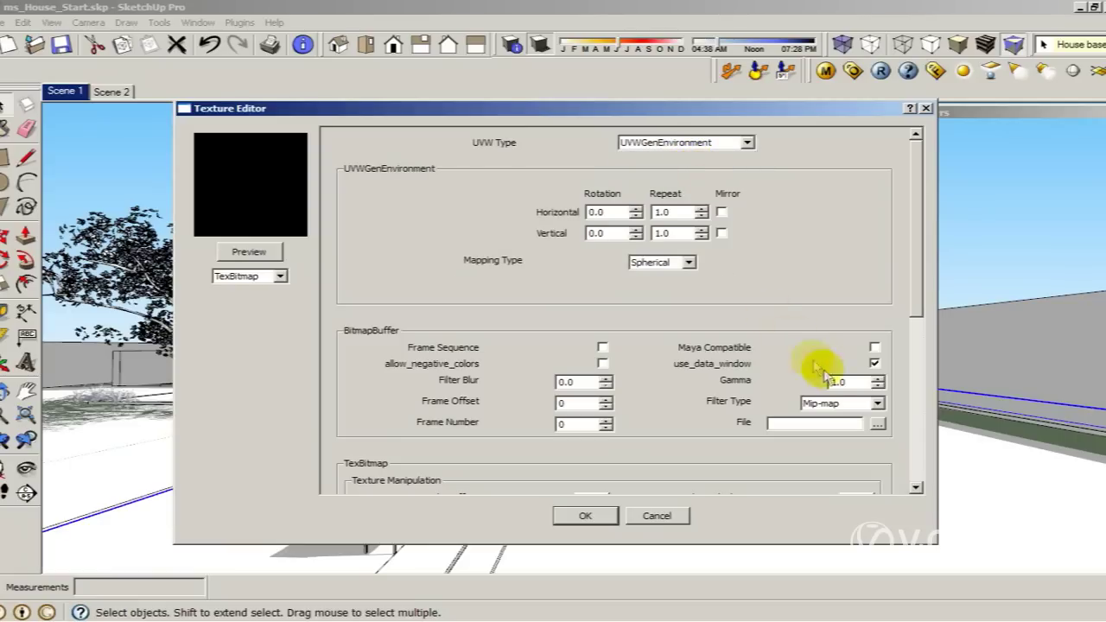
Step: Load sky0042.hdr as the BG Color bitmap and accept the texture
click(877, 425)
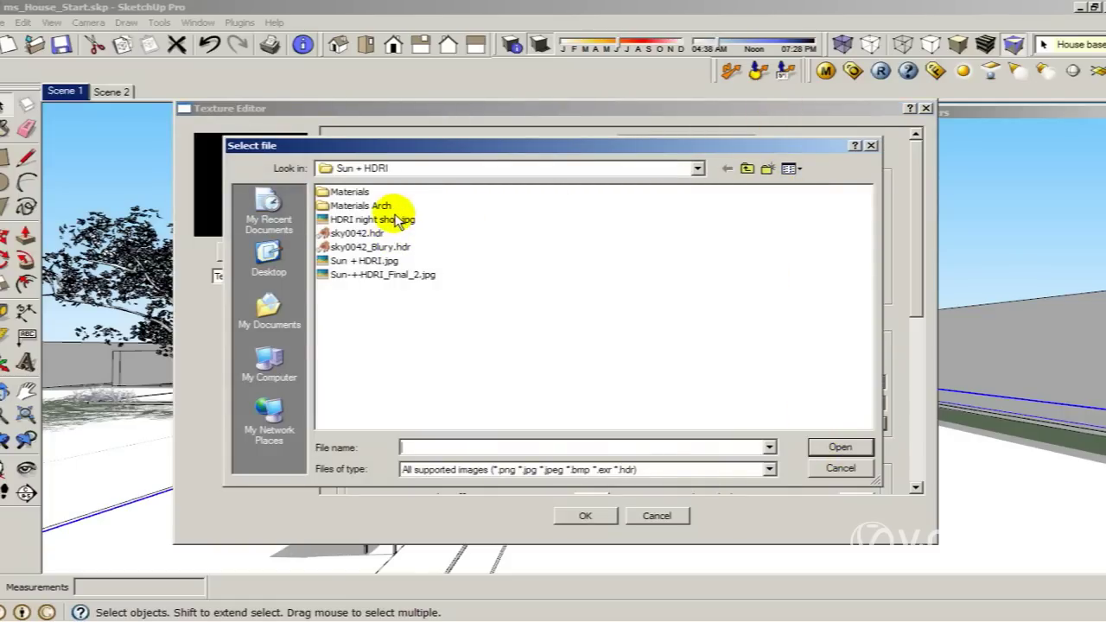
double_click(376, 233)
click(587, 515)
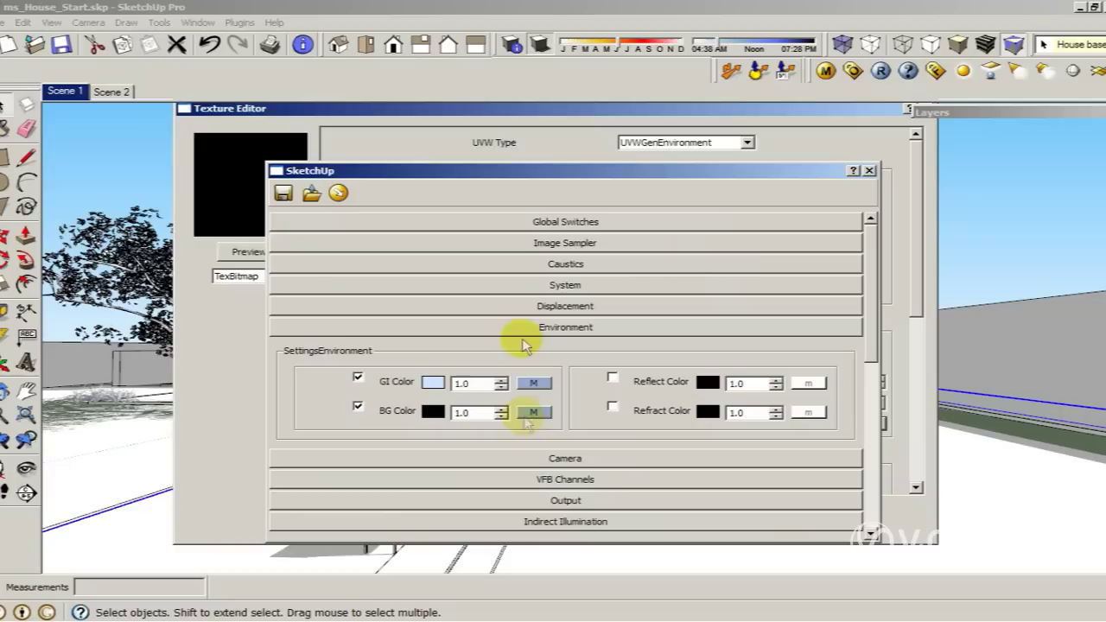
Step: Turn off Exposure for the physical camera in the Camera settings, leaving Vignetting off
click(516, 325)
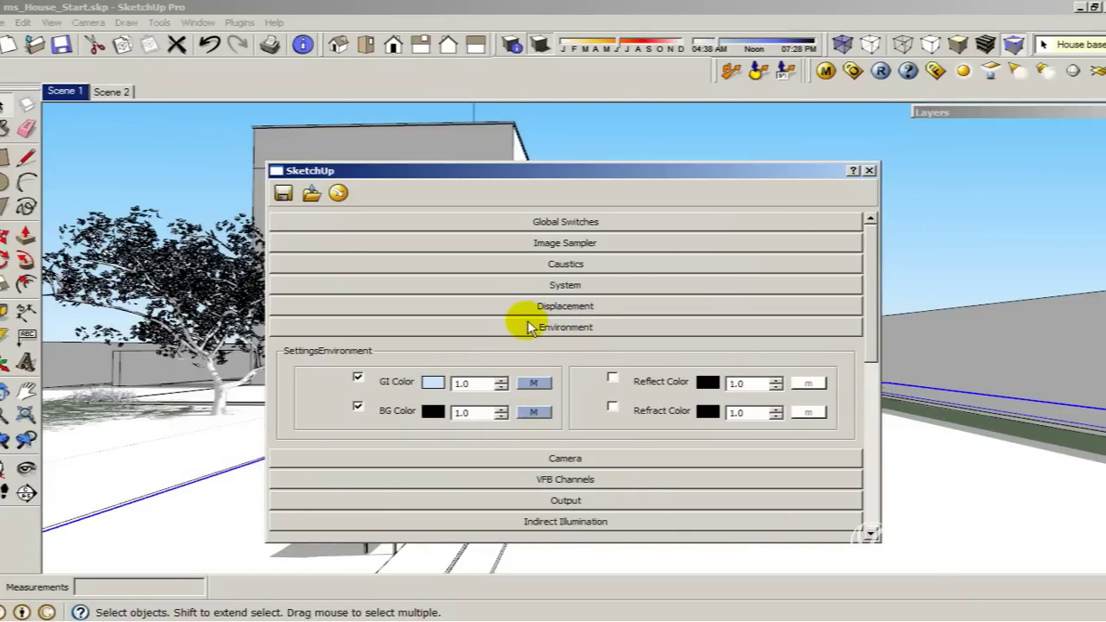
click(561, 327)
click(590, 349)
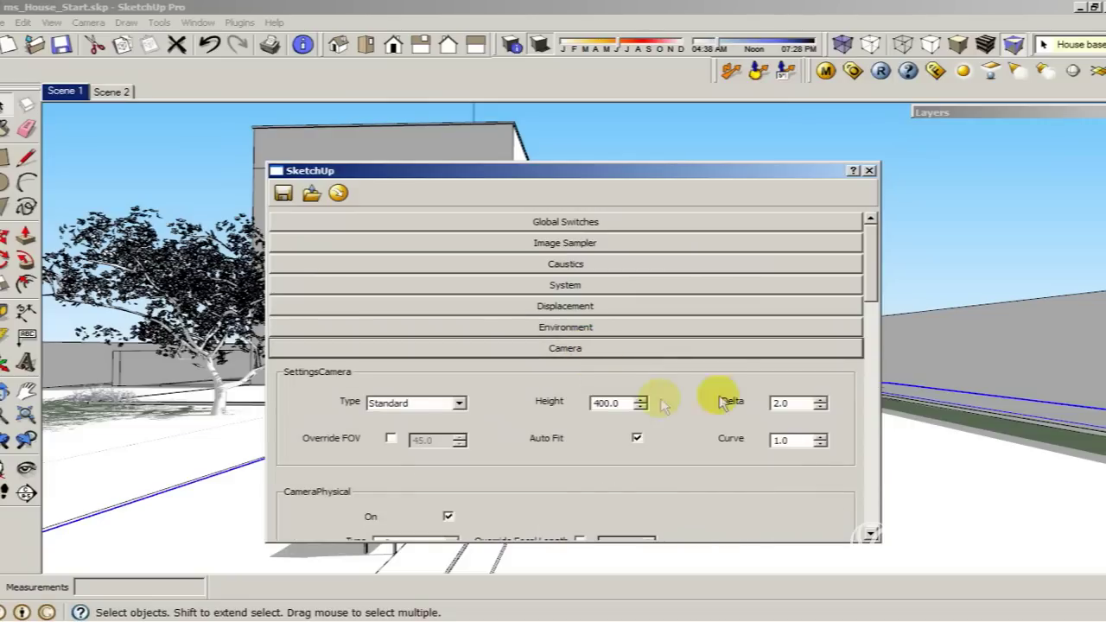
drag(870, 278, 884, 360)
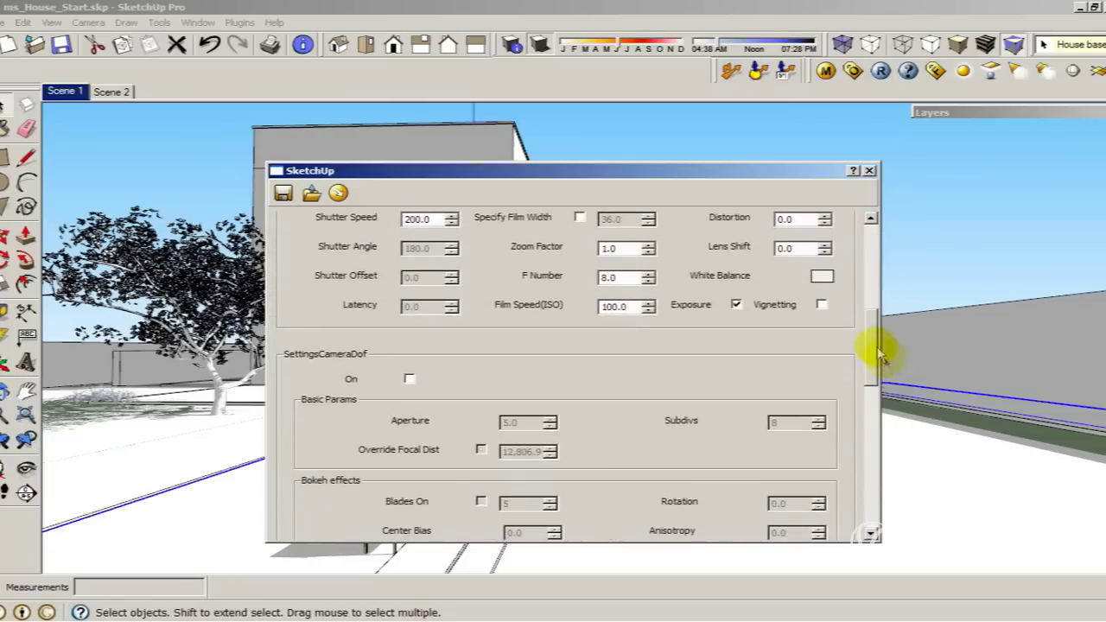
click(821, 305)
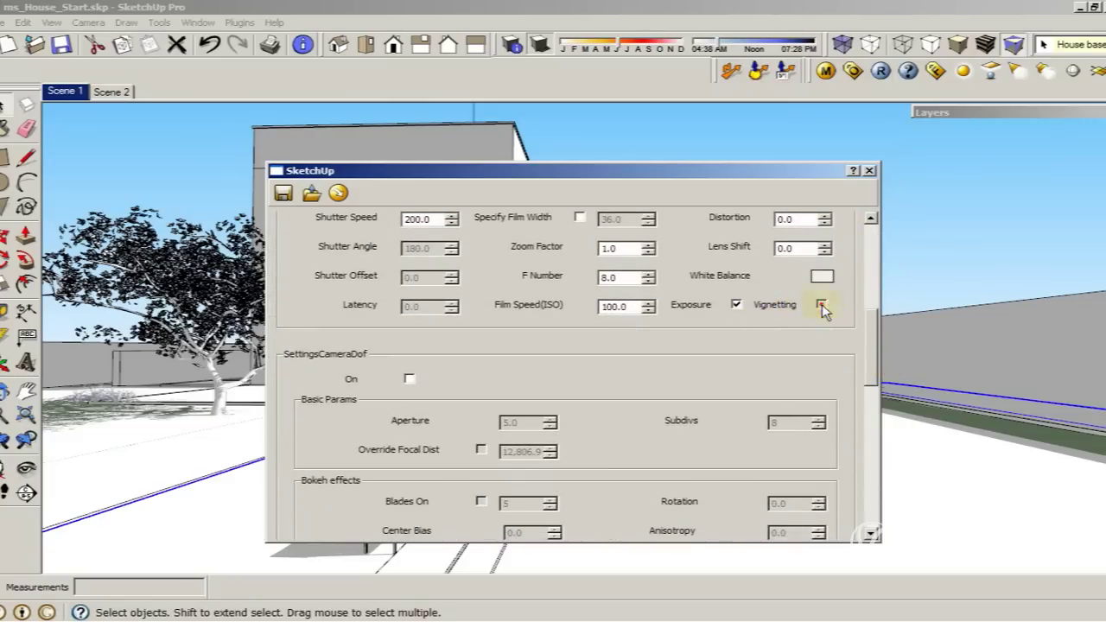
click(751, 305)
click(735, 305)
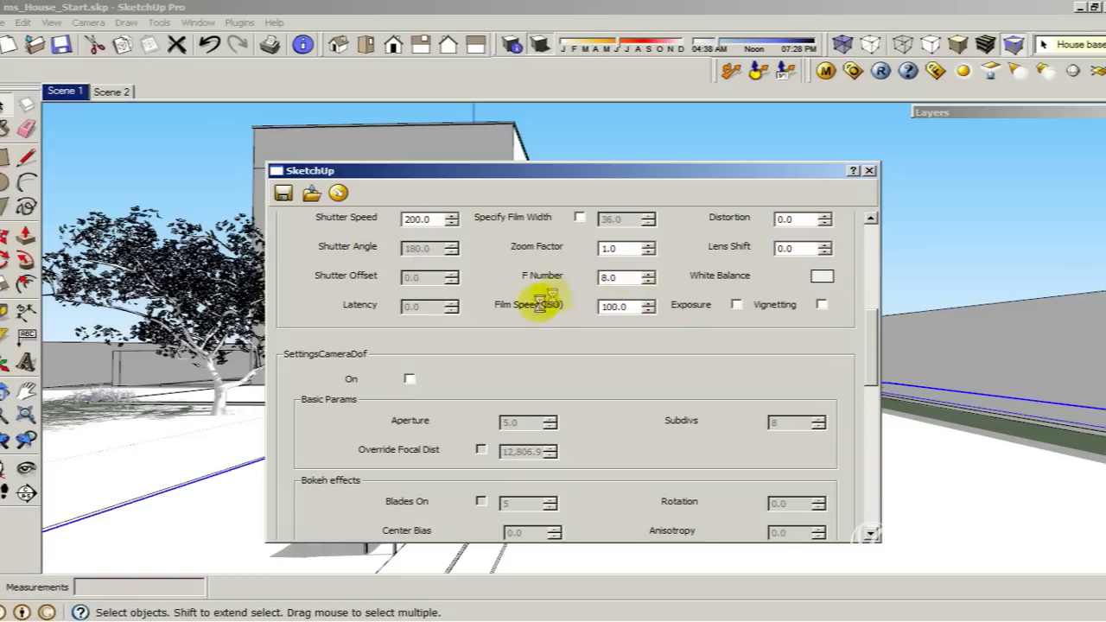
Step: Collapse the Camera settings, reopen the Environment settings and render Scene 1 with the HDRI sky maps
drag(877, 344, 881, 329)
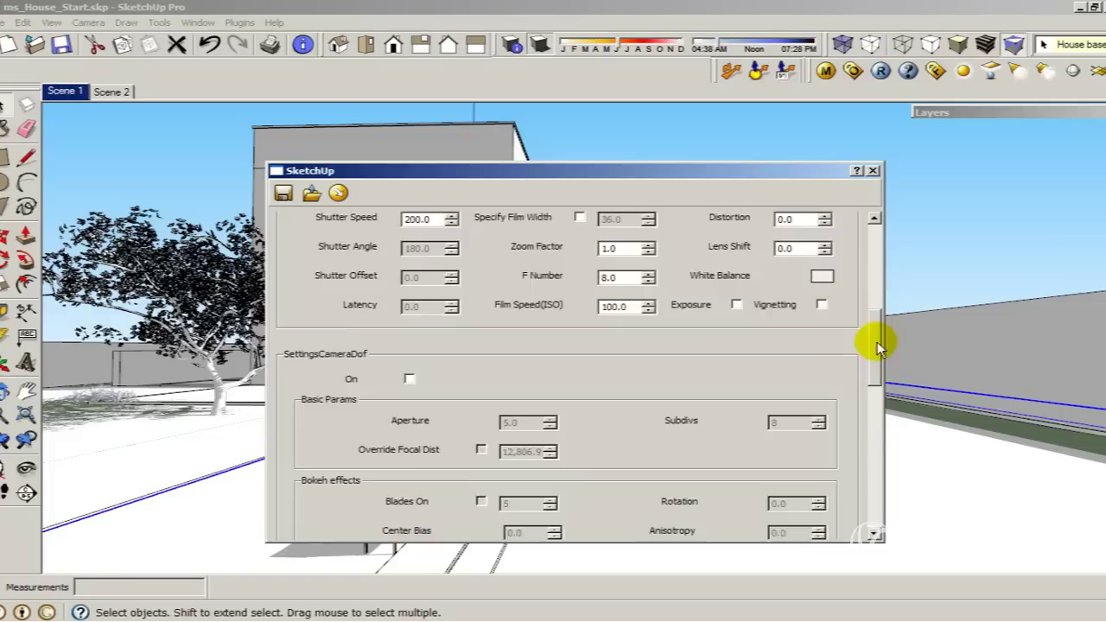
scroll(876, 341, up, 10)
click(683, 324)
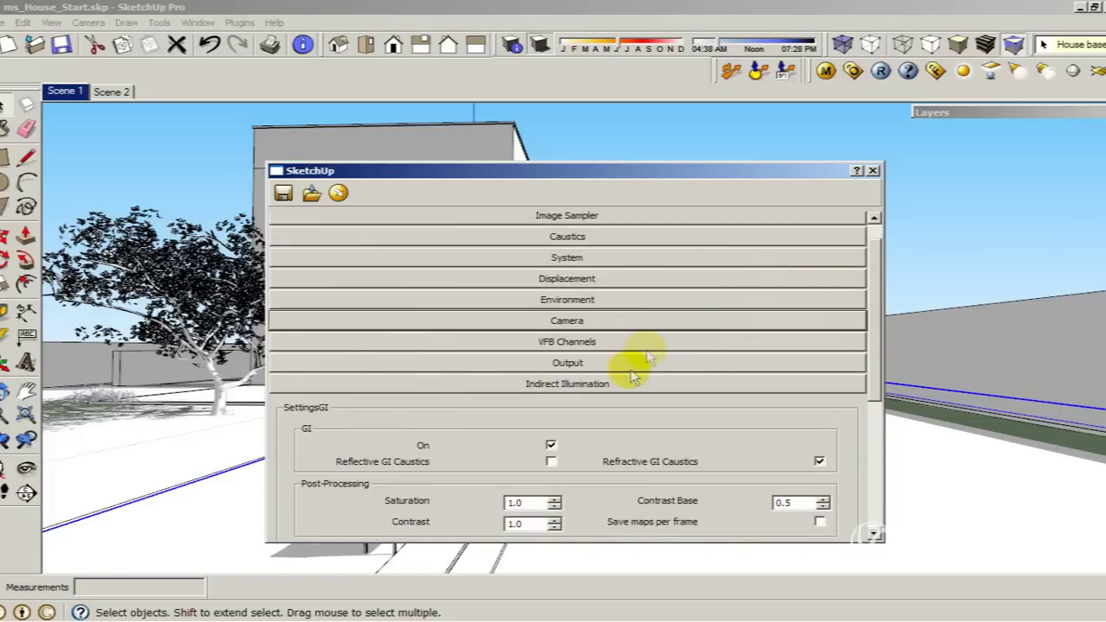
click(606, 299)
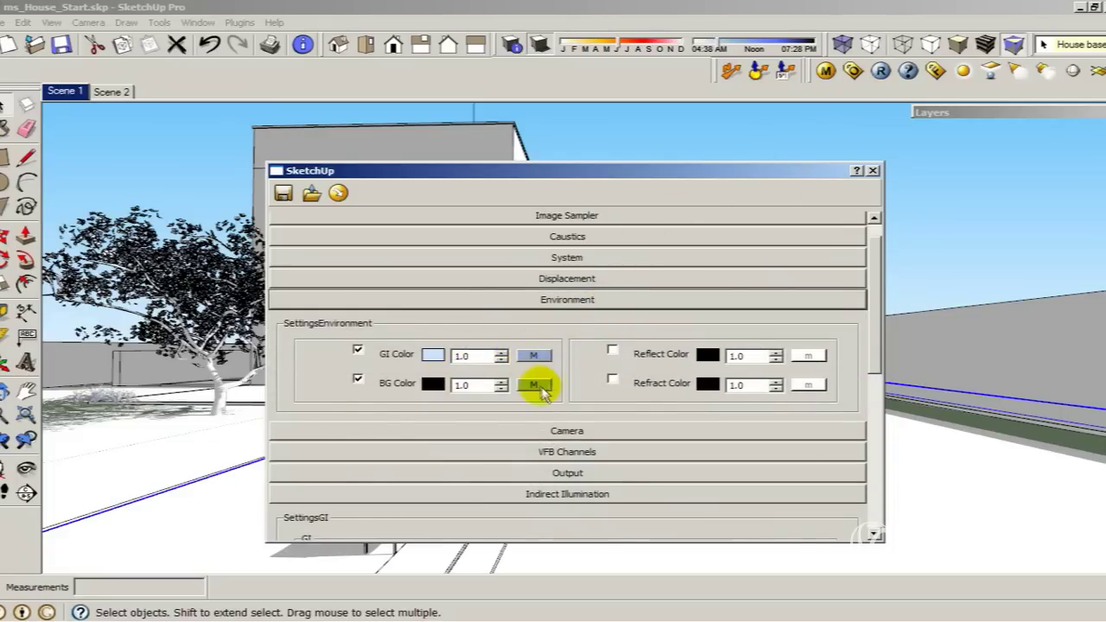
click(880, 71)
click(881, 78)
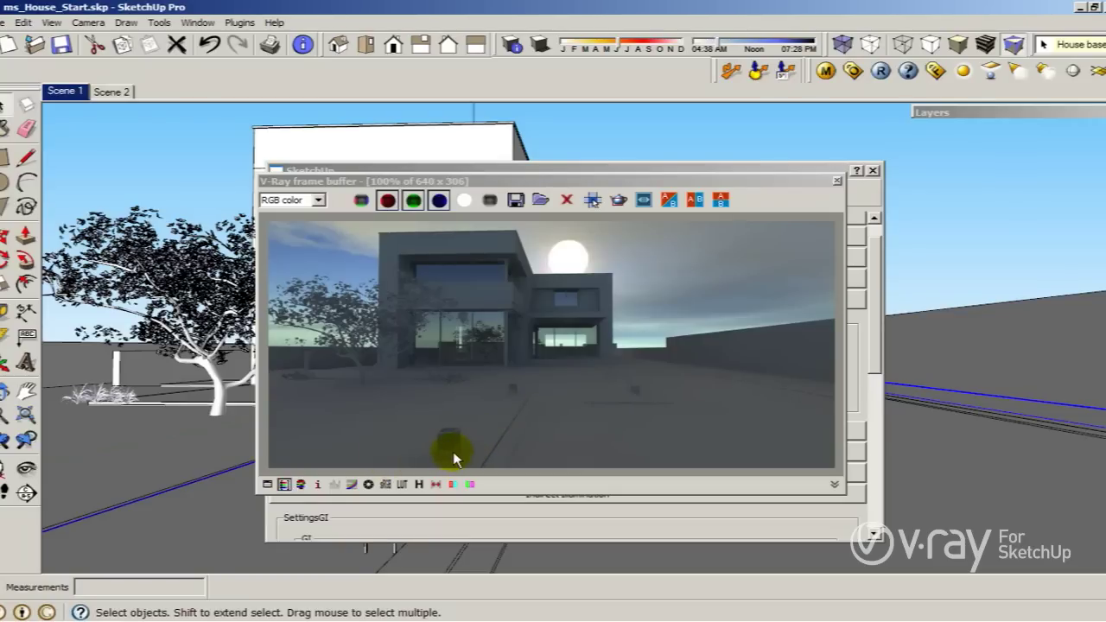
Step: Rearrange the frame buffer and render options windows to examine the render's brightness and the sky's sun position
drag(679, 185, 706, 239)
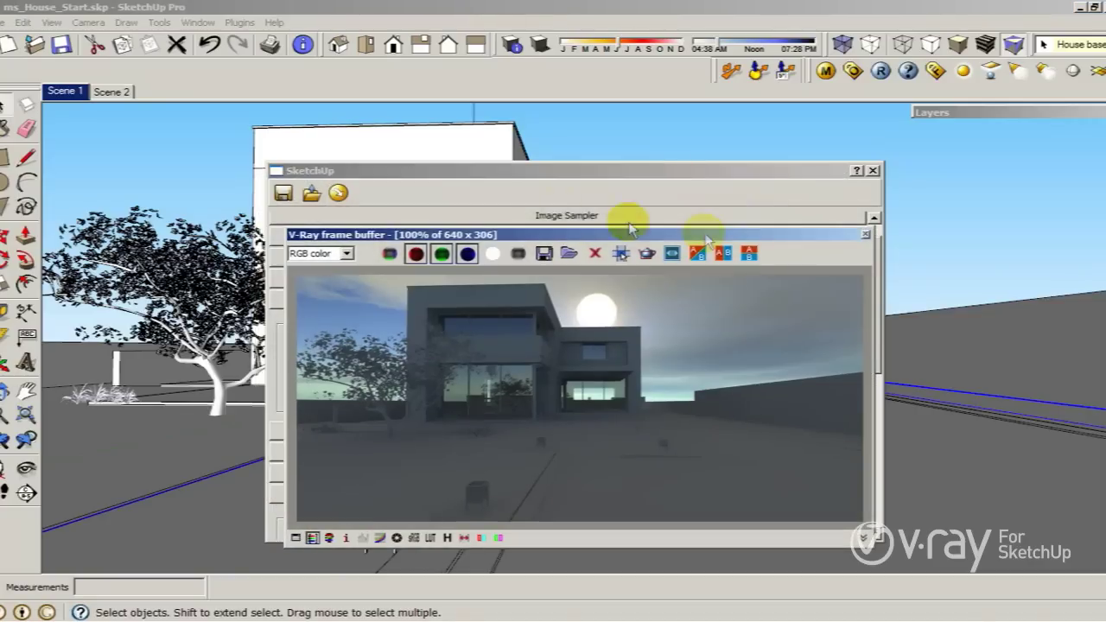
click(572, 171)
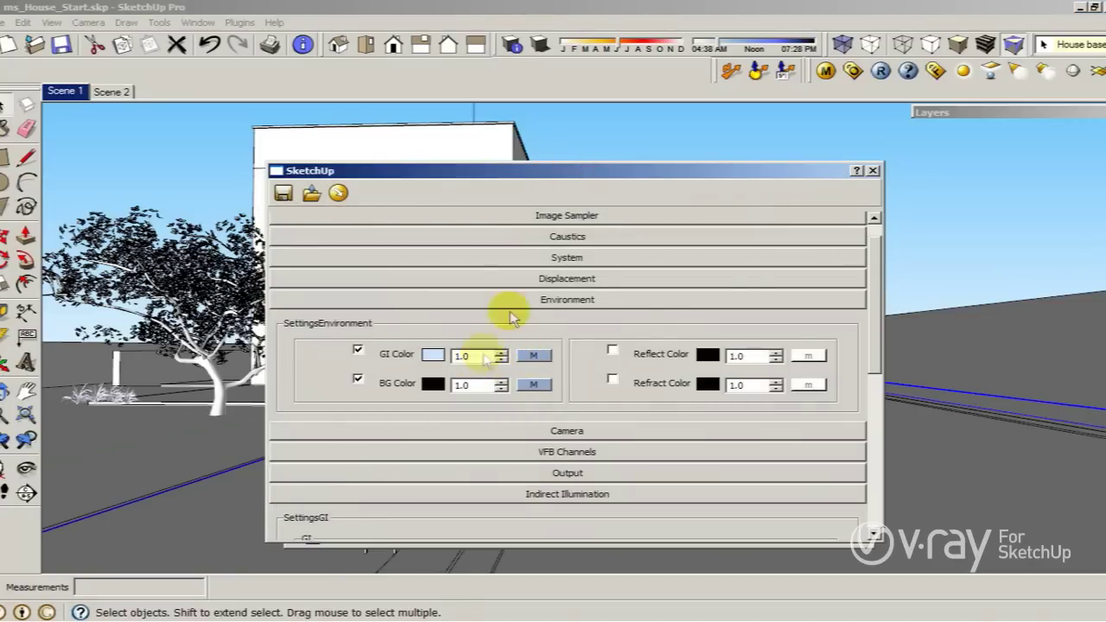
drag(538, 170, 580, 233)
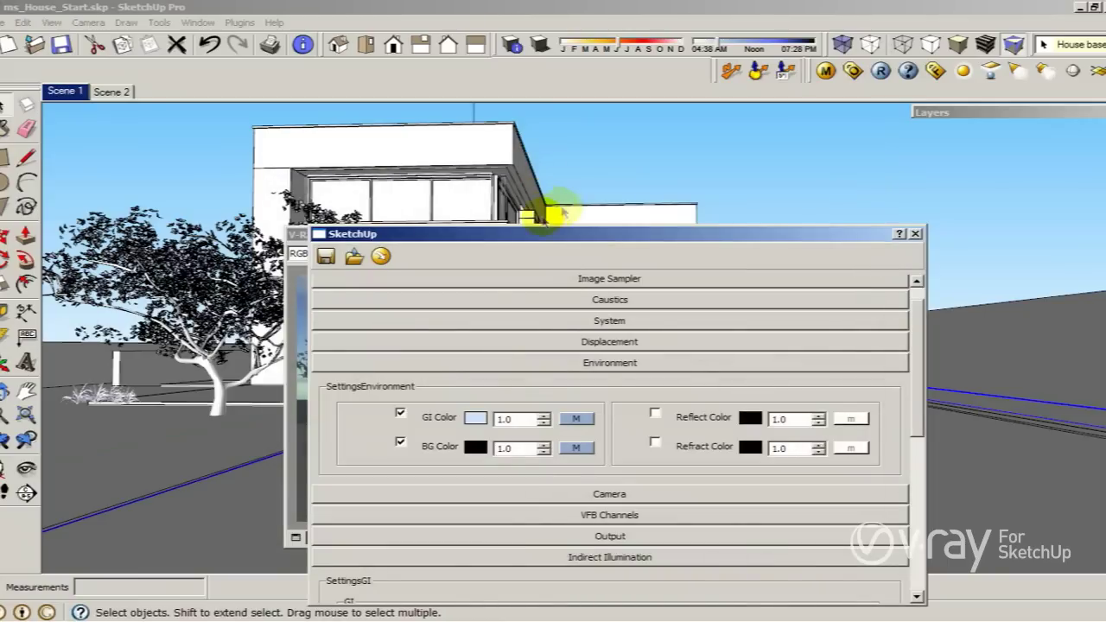
click(299, 235)
drag(422, 235, 341, 137)
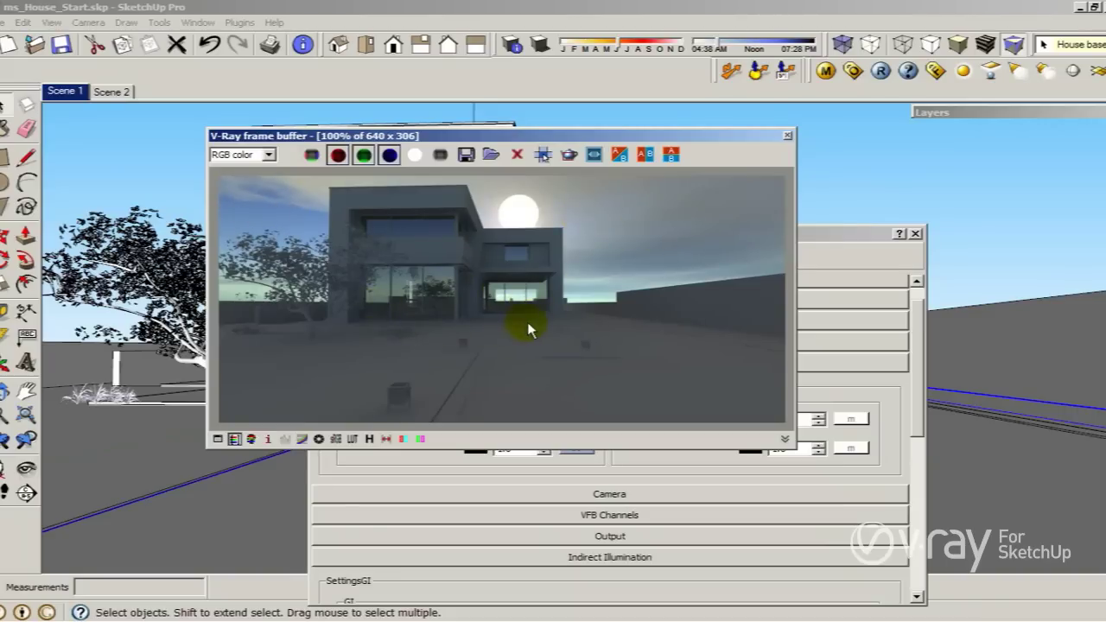
Step: Set the environment intensities to 6.0 for GI Color and 2.0 for BG Color
click(839, 234)
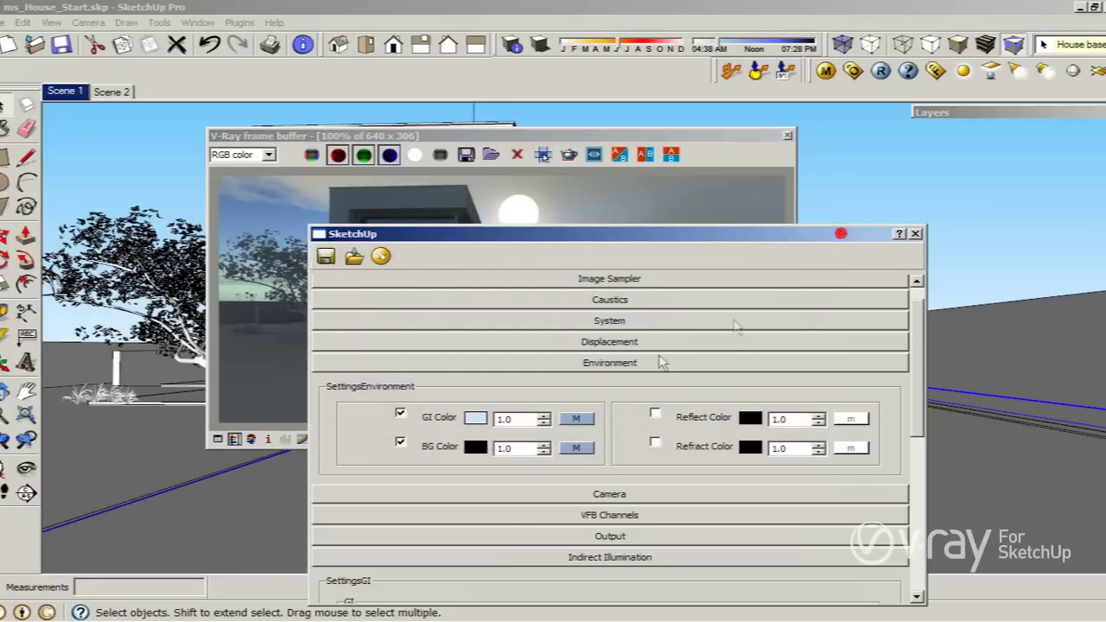
double_click(510, 419)
text(6)
double_click(508, 448)
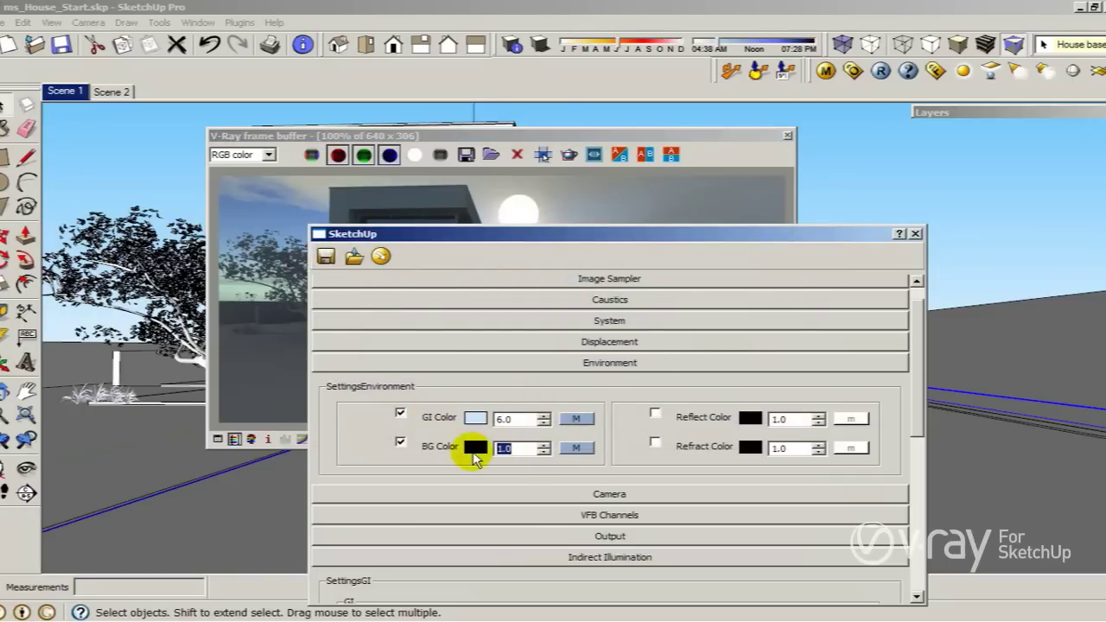
Step: Set the horizontal rotation of the GI Color texture sky0042_Blury.hdr to 110 and accept the texture
click(576, 418)
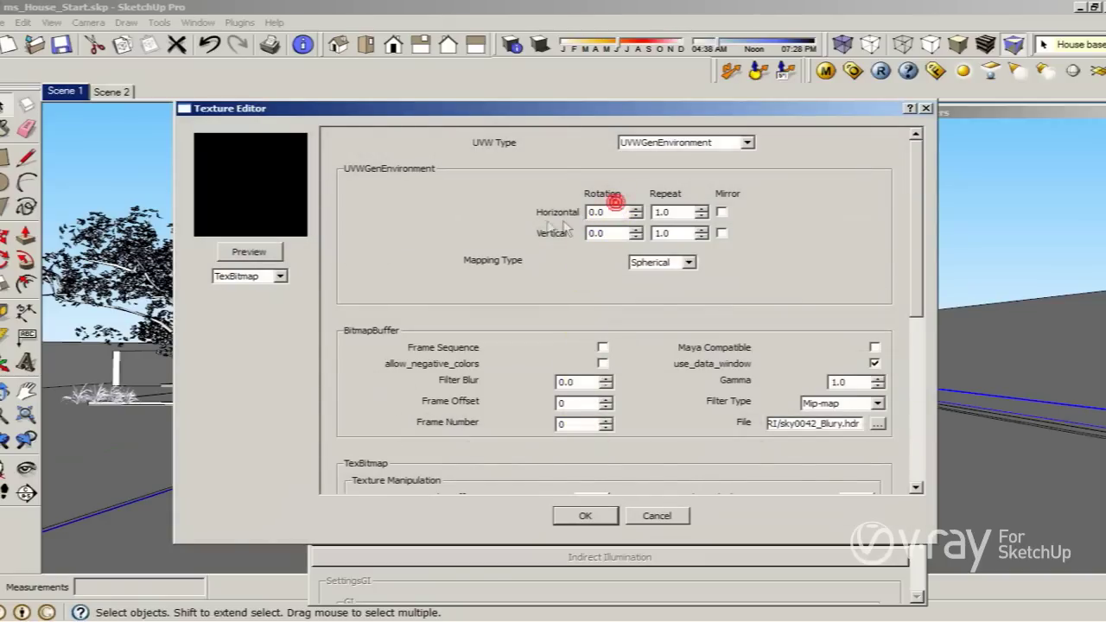
click(617, 212)
drag(617, 213, 546, 223)
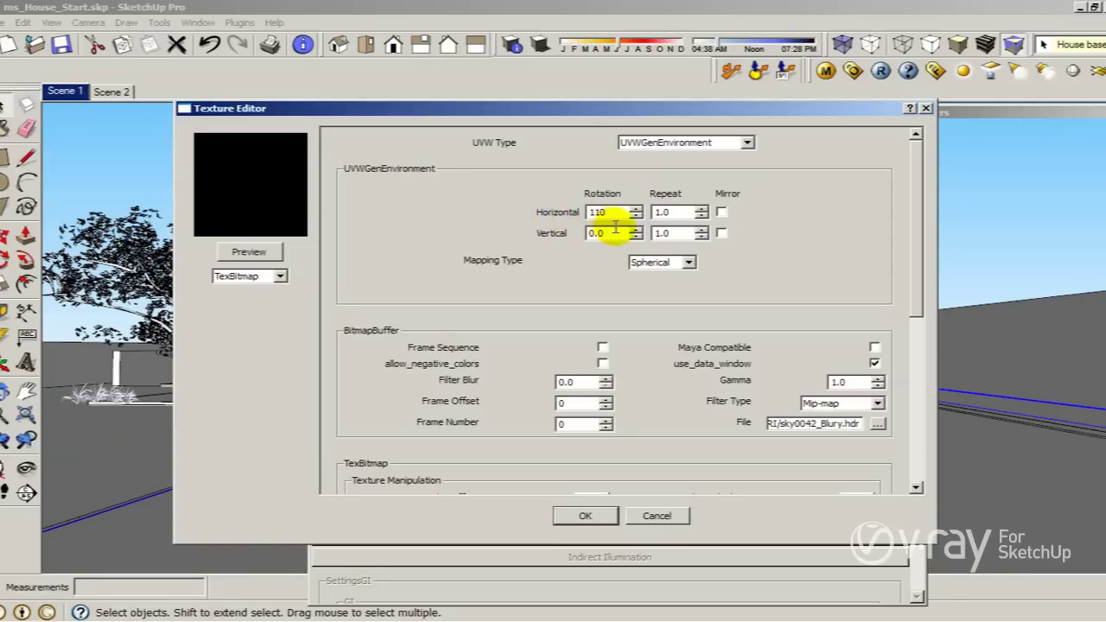
click(588, 515)
Step: Set the horizontal rotation of the BG Color texture sky0042.hdr to 110 and accept the texture
drag(550, 239, 710, 240)
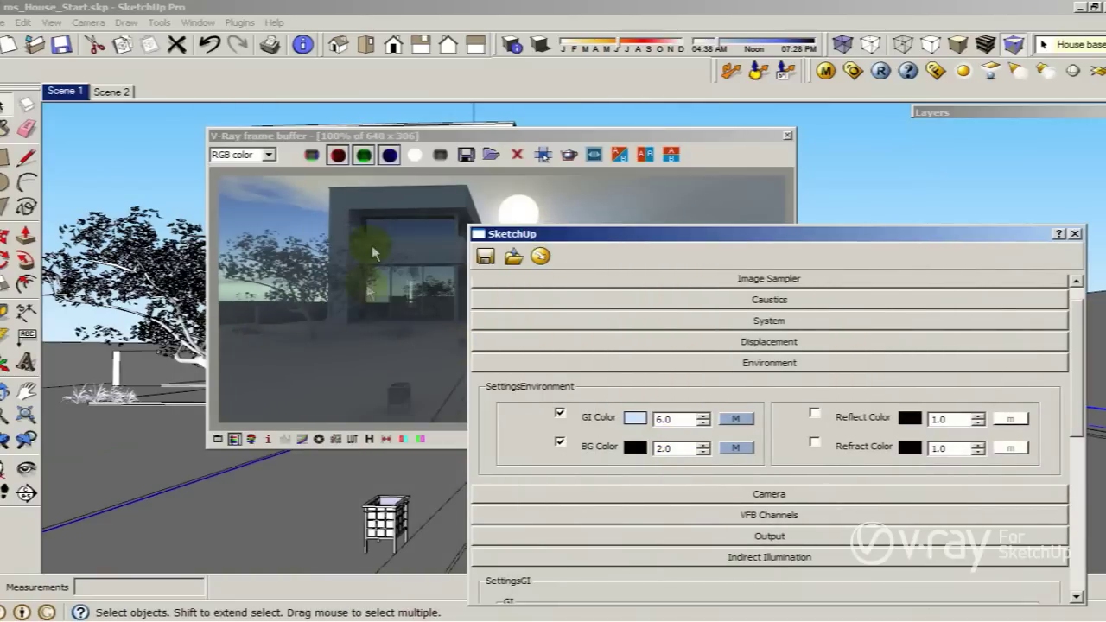
click(394, 136)
drag(394, 137, 288, 116)
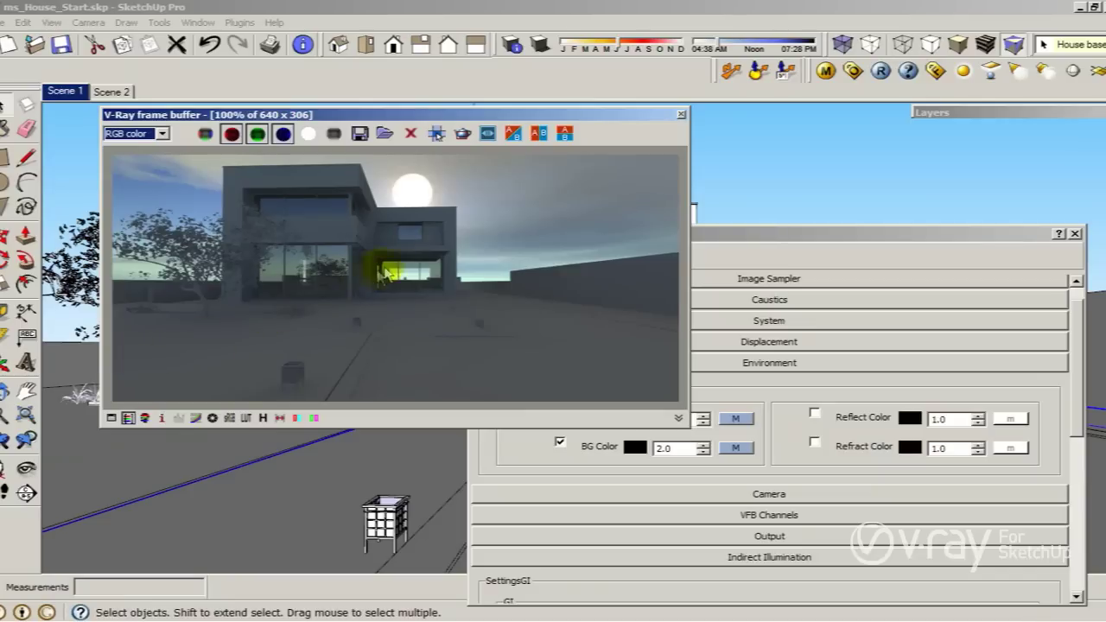
click(917, 231)
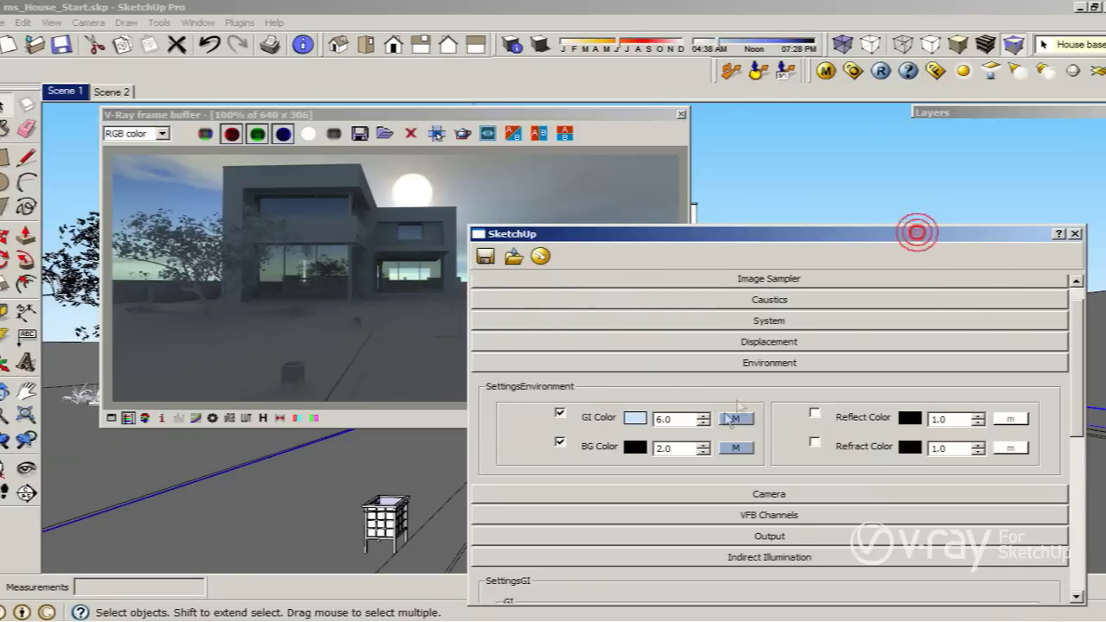
click(736, 418)
double_click(596, 213)
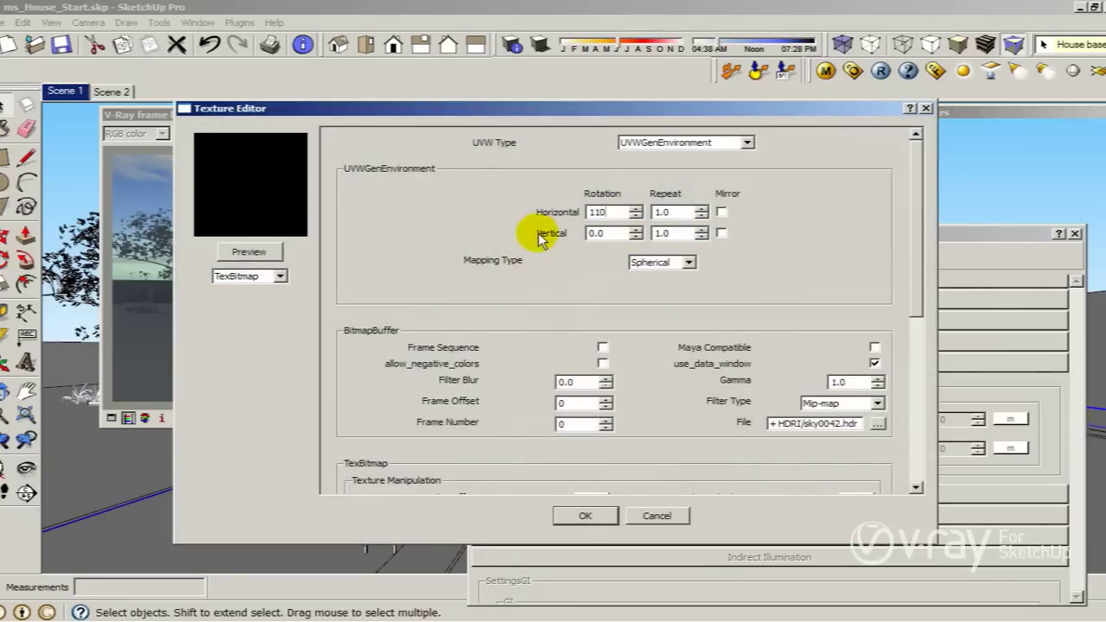
text(110)
click(585, 515)
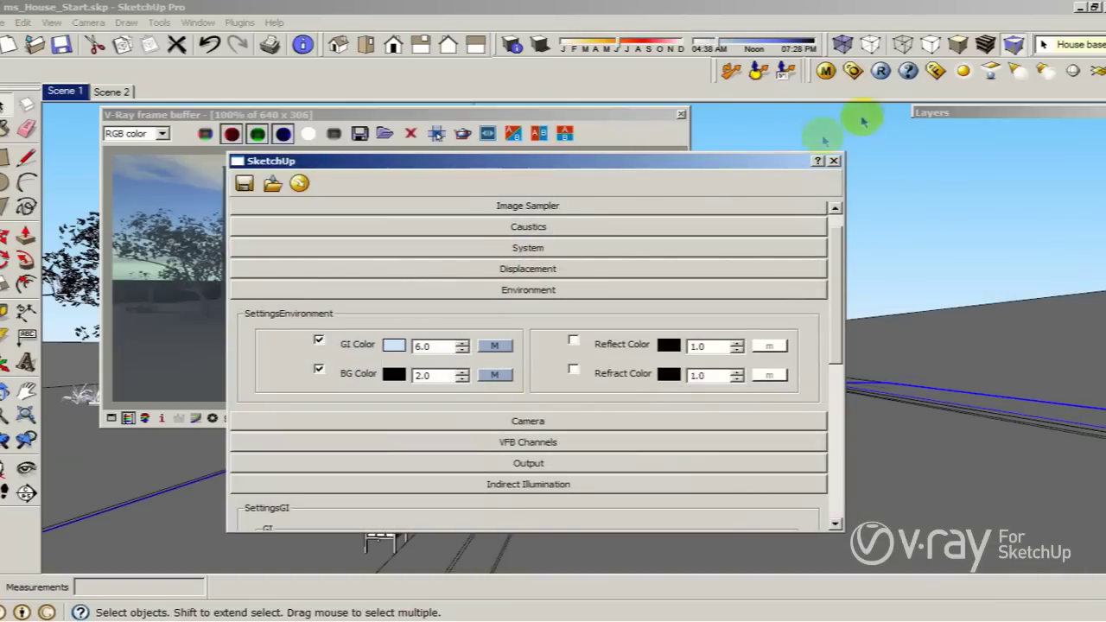
Step: Close the render options and examine the mirror balls in the reference image Sun + HDRI.jpg
click(835, 161)
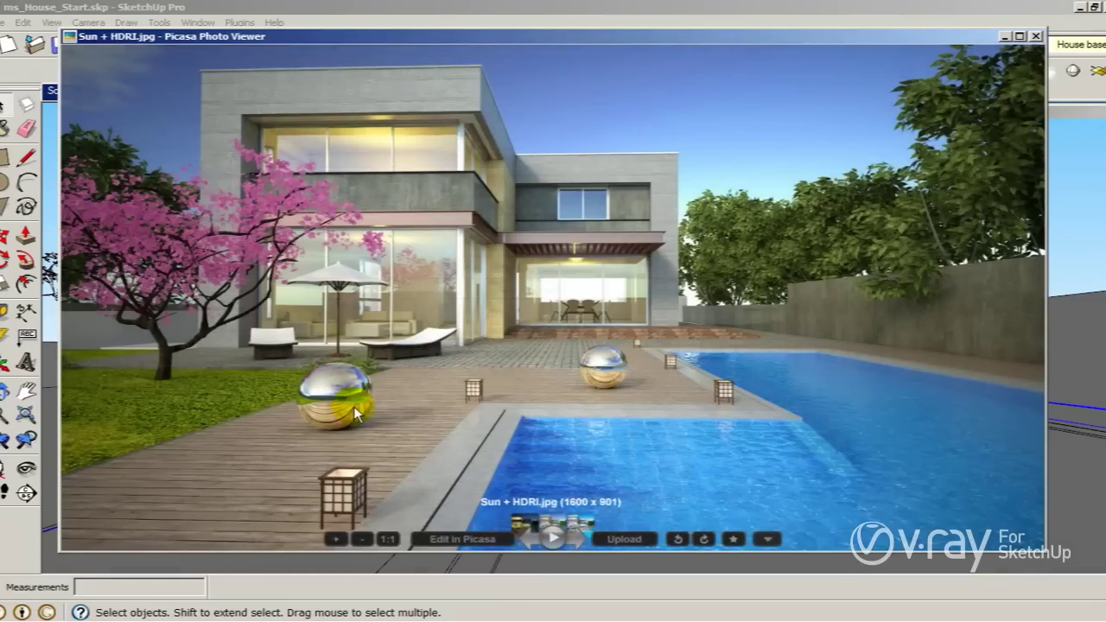
click(415, 390)
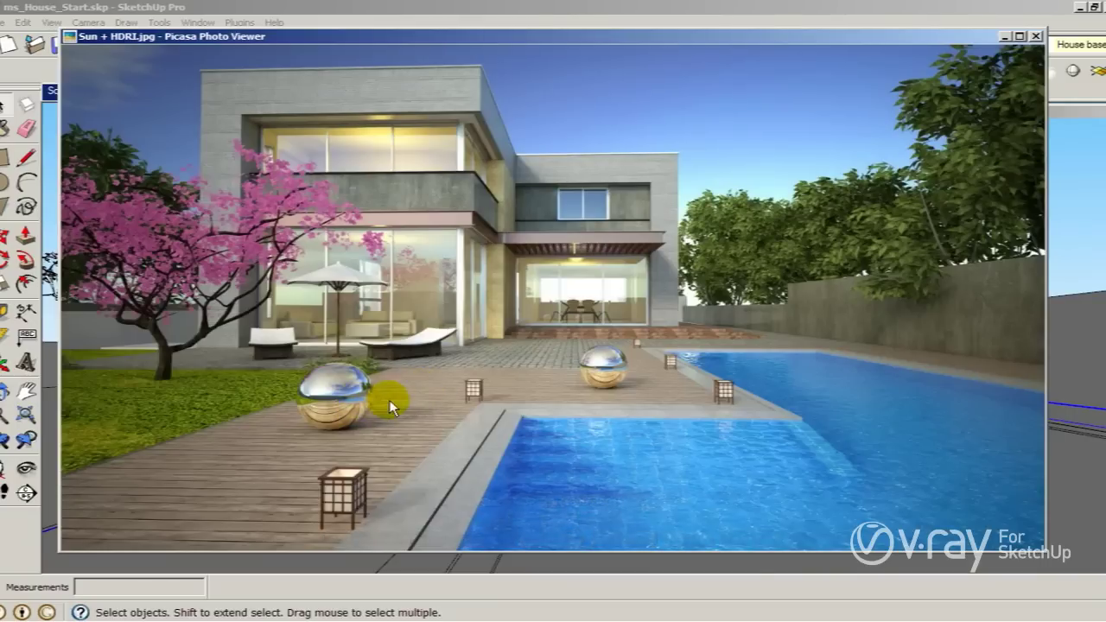
click(1036, 37)
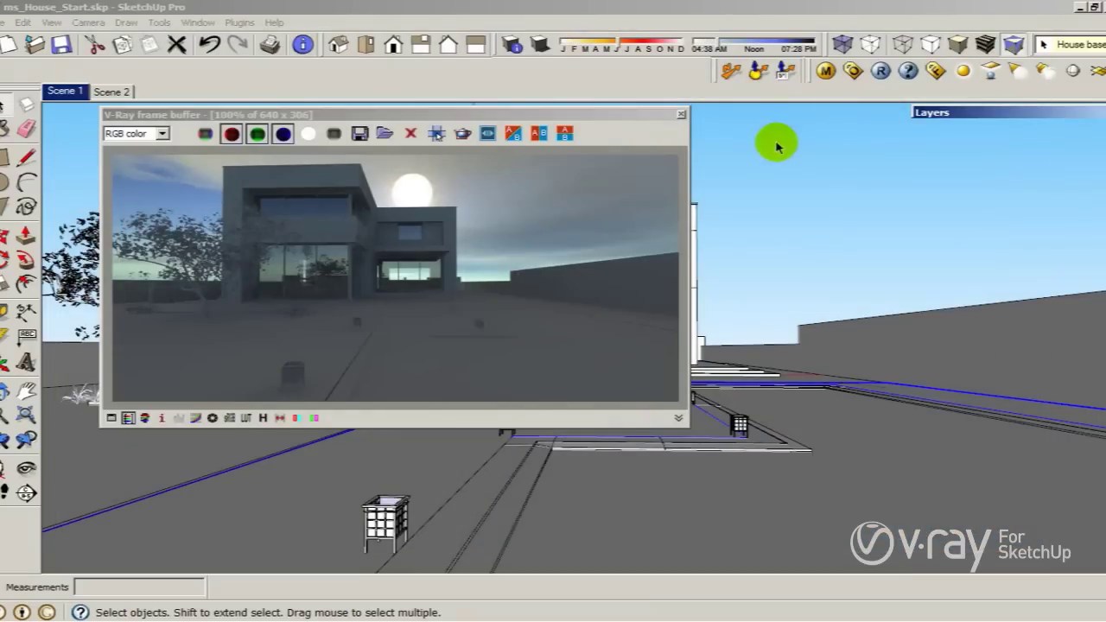
Step: Close the frame buffer and make the Mirror Ball layer visible in the scene
click(683, 113)
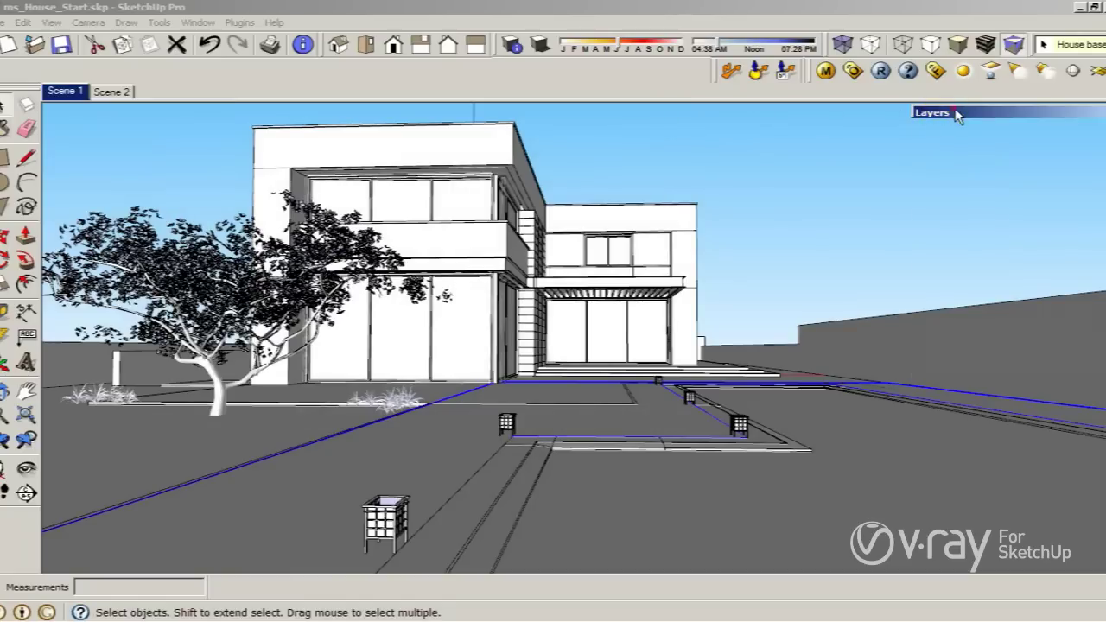
click(956, 115)
click(1059, 317)
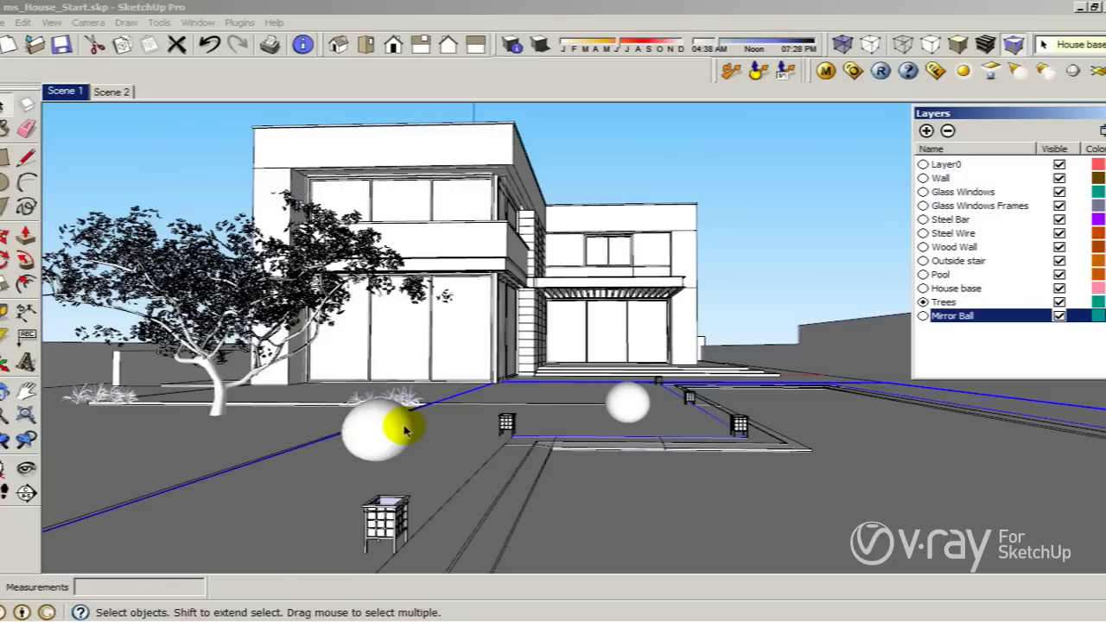
click(953, 115)
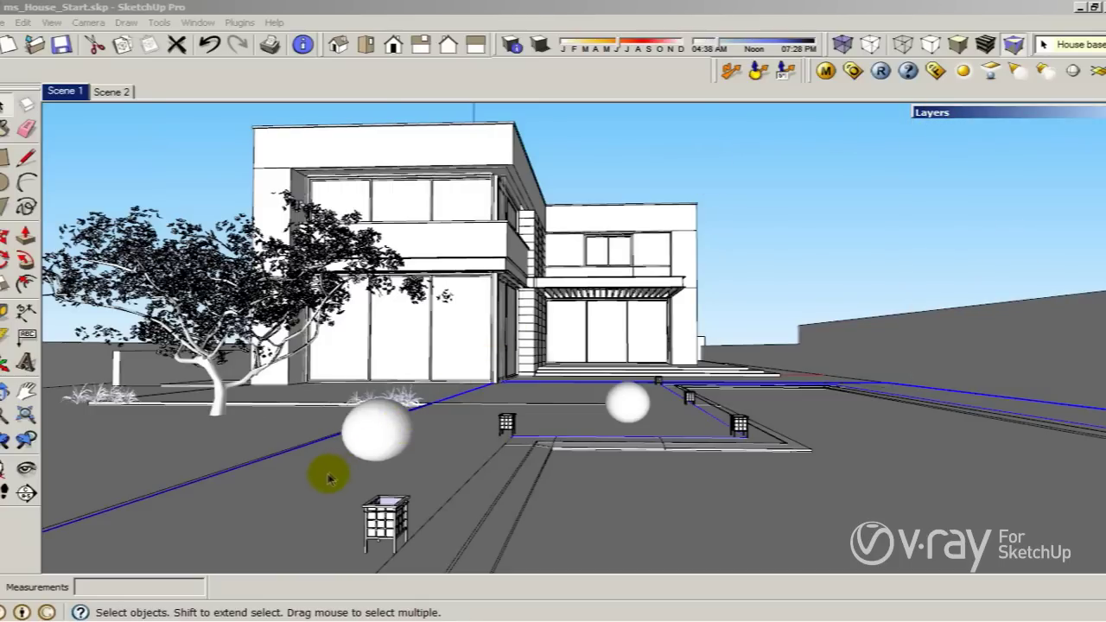
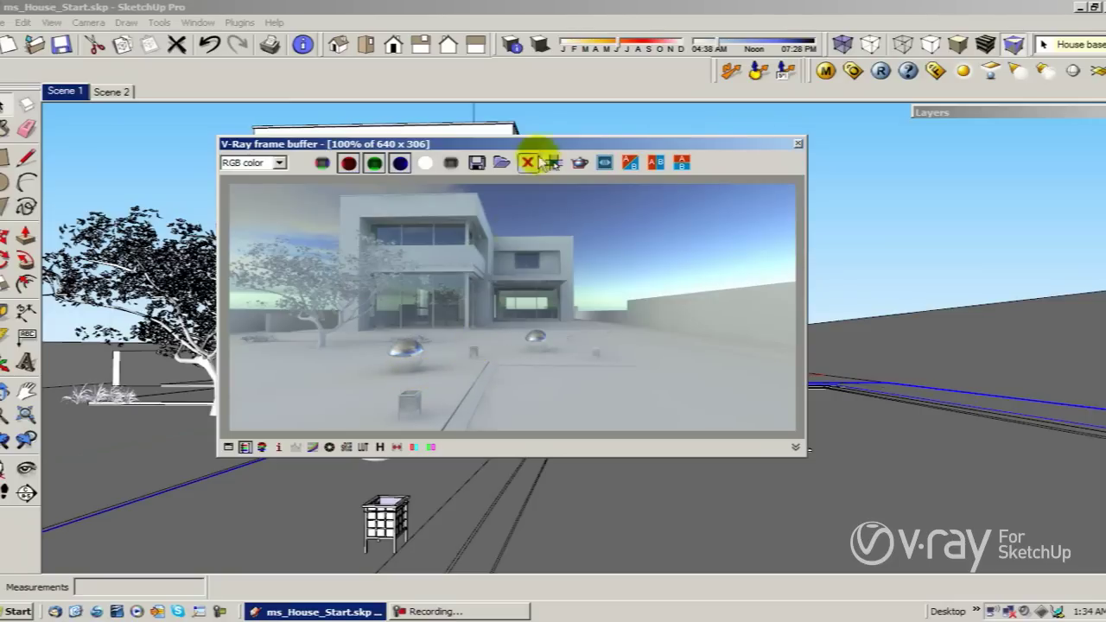
Step: Turn on the model's shadows and keep the render beside the viewport to compare the sun direction with the mirror ball reflections
drag(748, 141, 1008, 254)
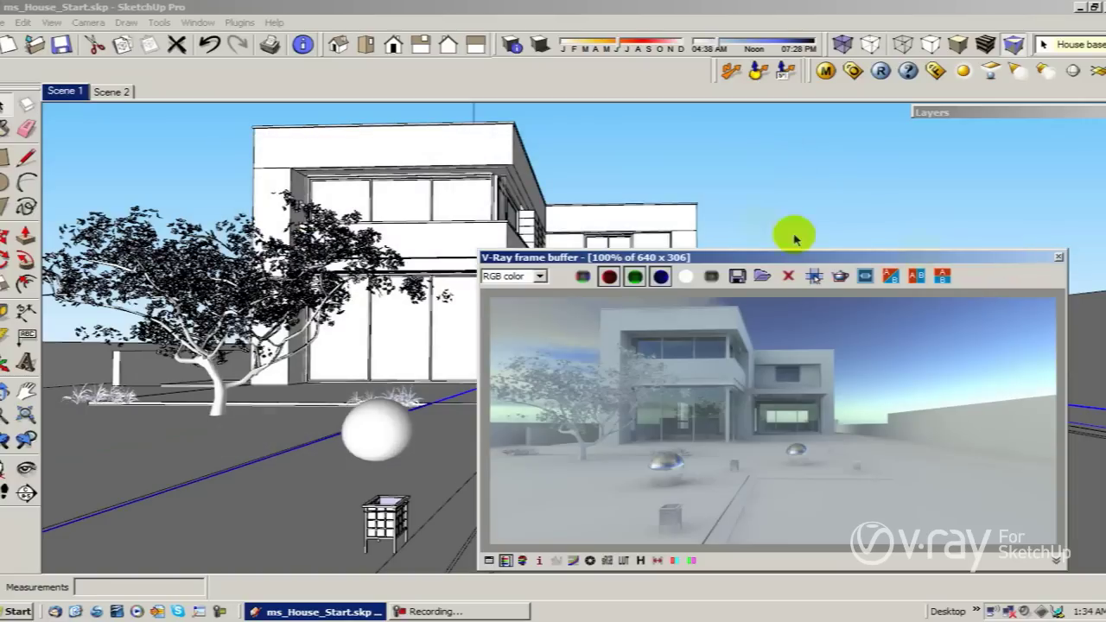
click(541, 43)
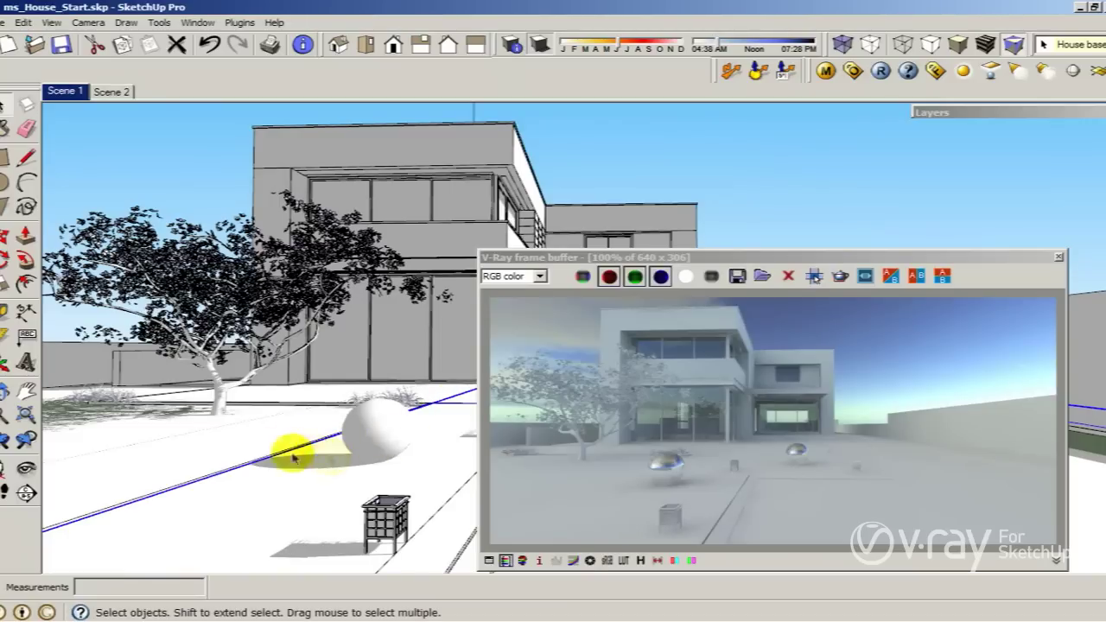
drag(584, 254, 631, 252)
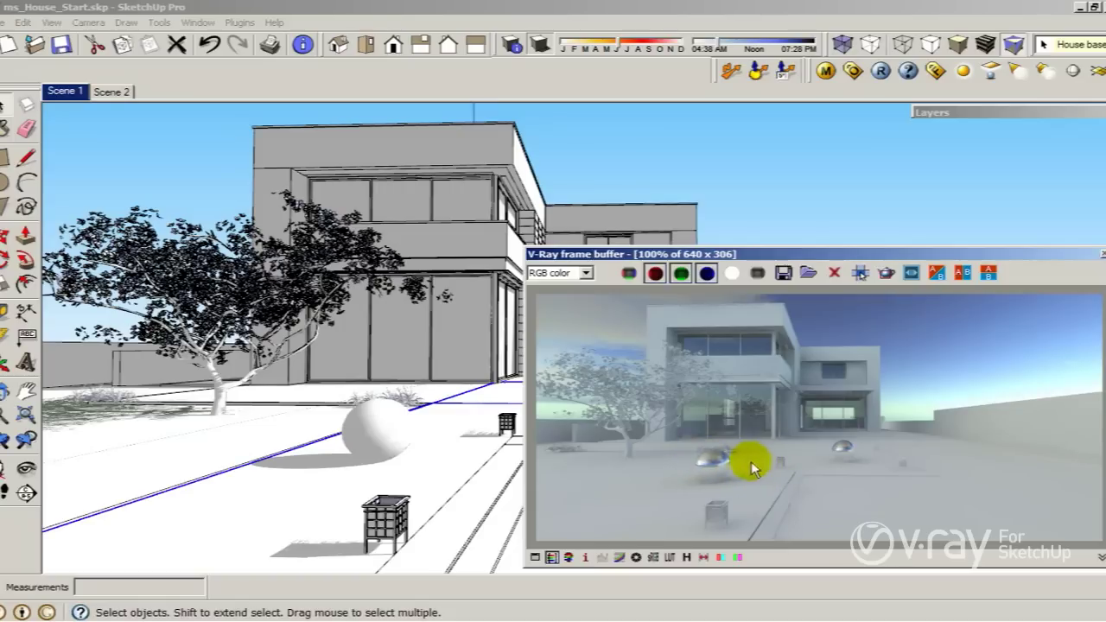
Step: Change the shadow date to about October and the time to mid-afternoon so the shadows fall toward the right, and close the frame buffer
click(618, 40)
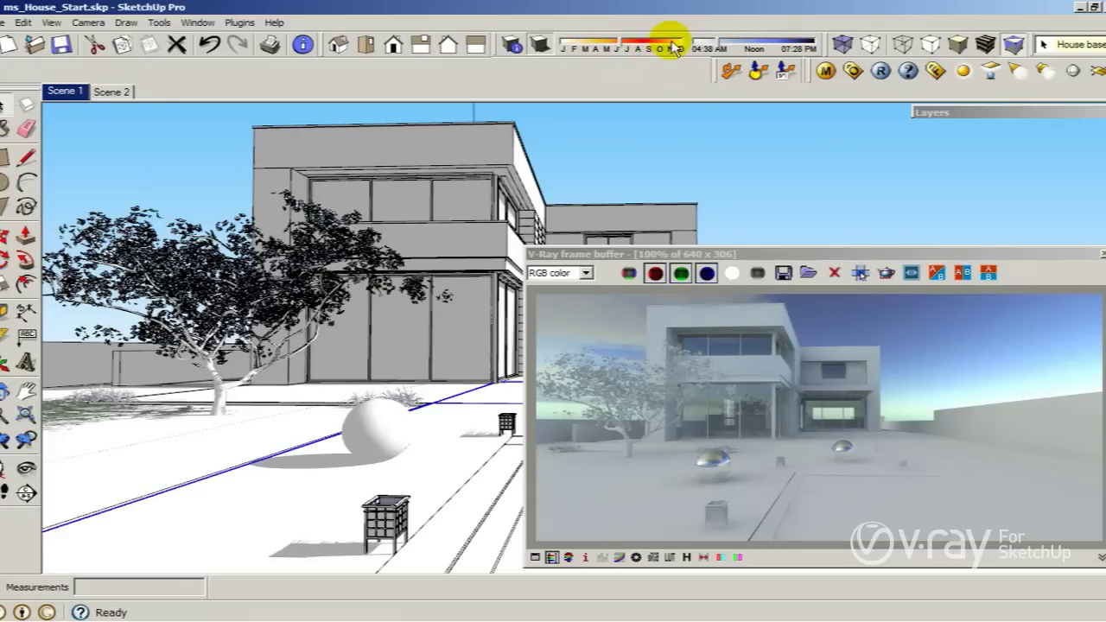
click(752, 40)
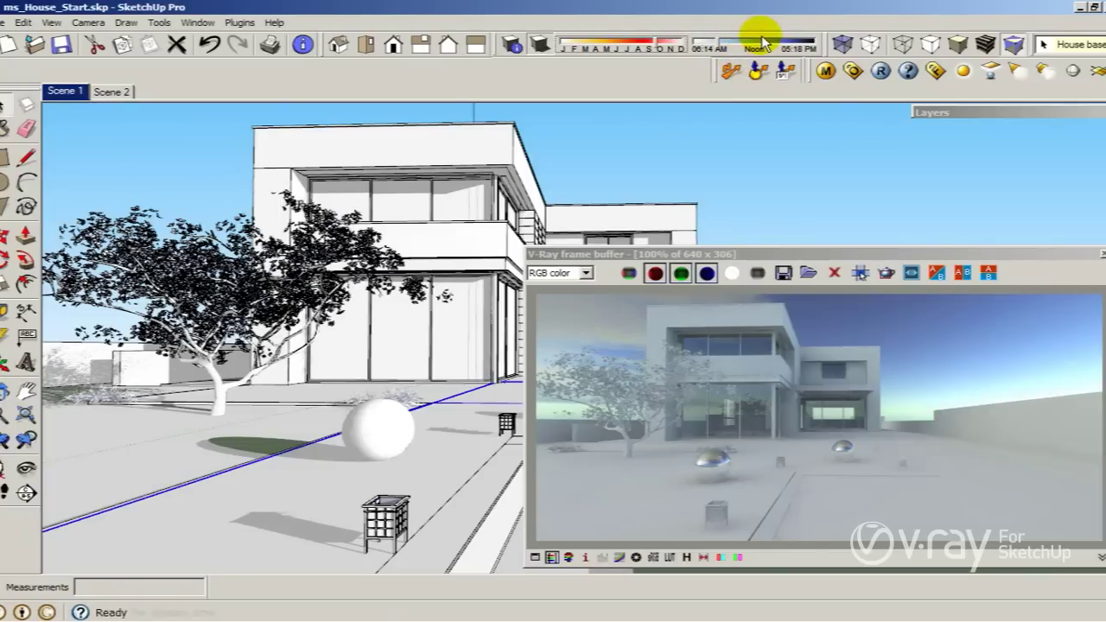
click(790, 42)
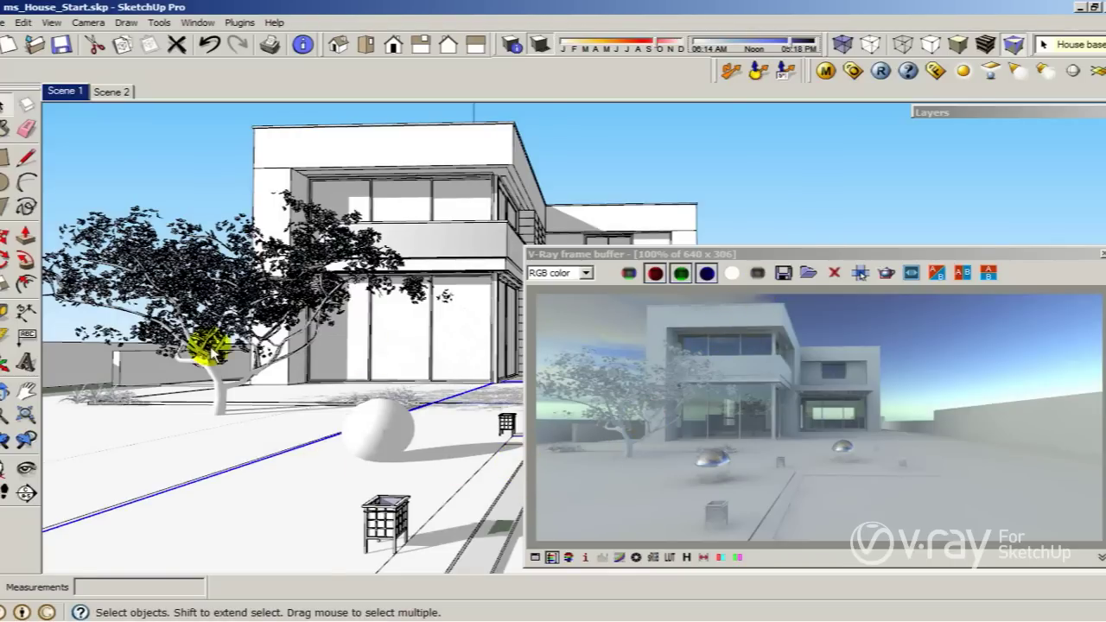
click(803, 251)
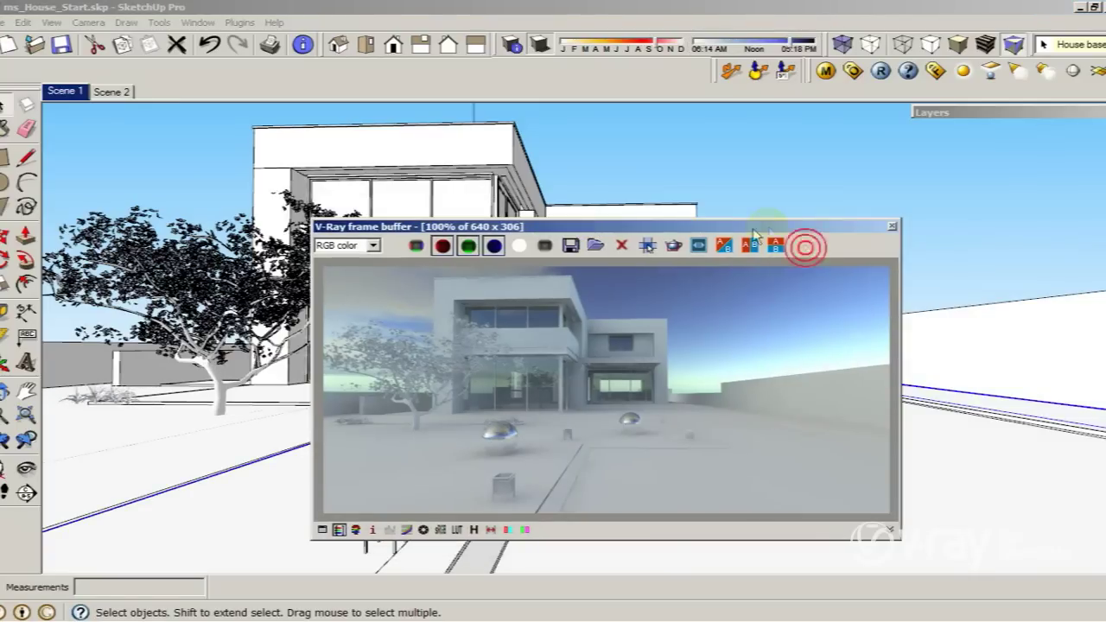
click(890, 227)
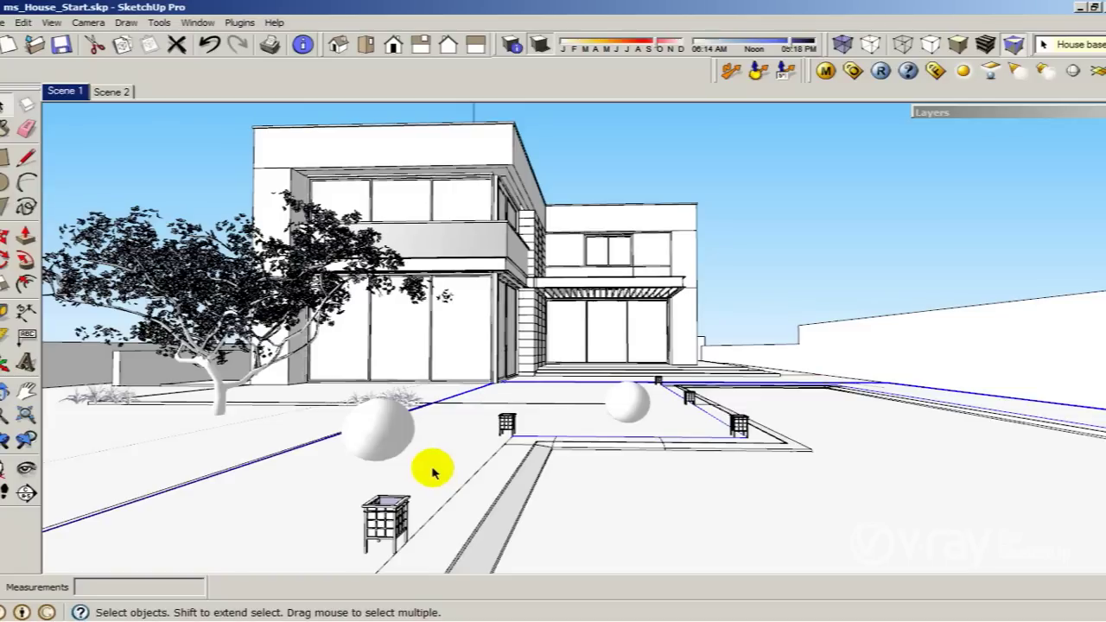
key(shift+s)
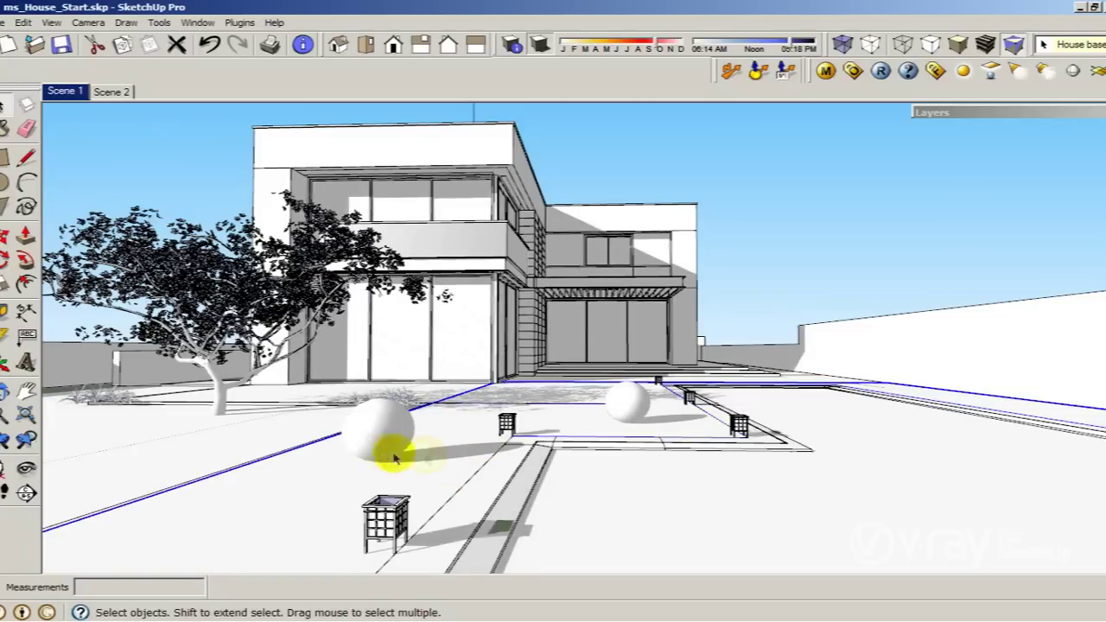
Step: Open the V-Ray render options and enable Default Lights in the global lighting switches
click(853, 71)
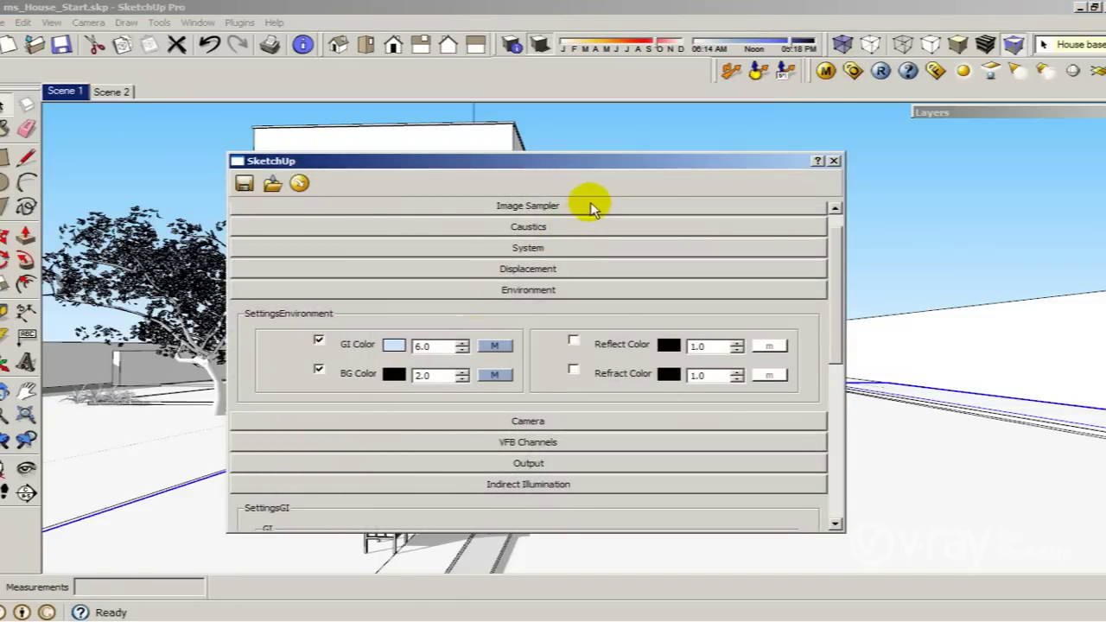
drag(837, 273, 823, 246)
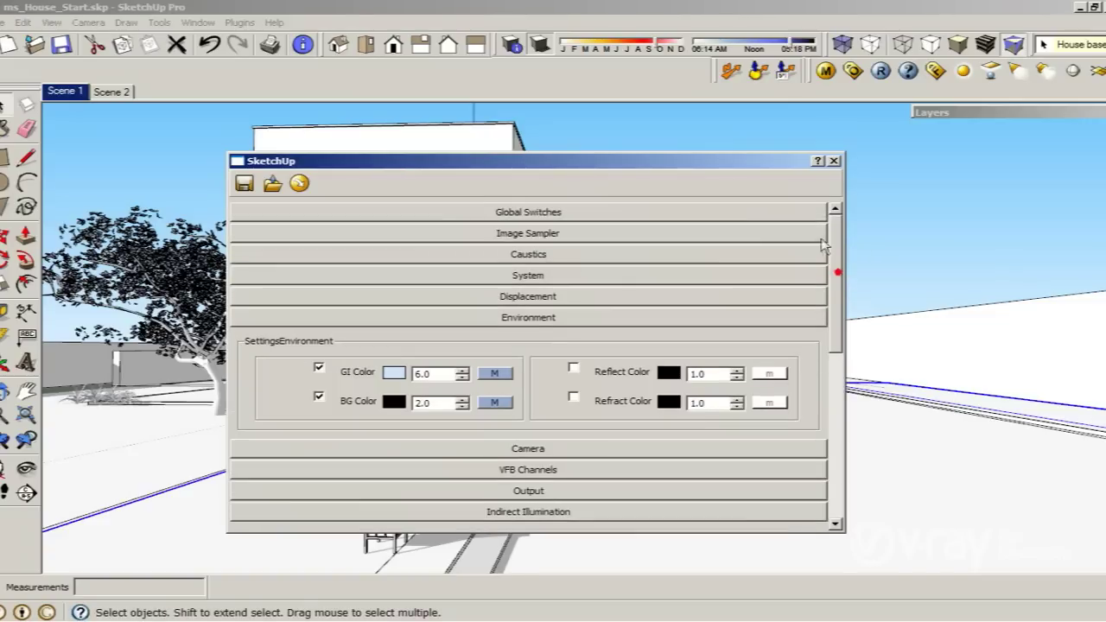
click(614, 211)
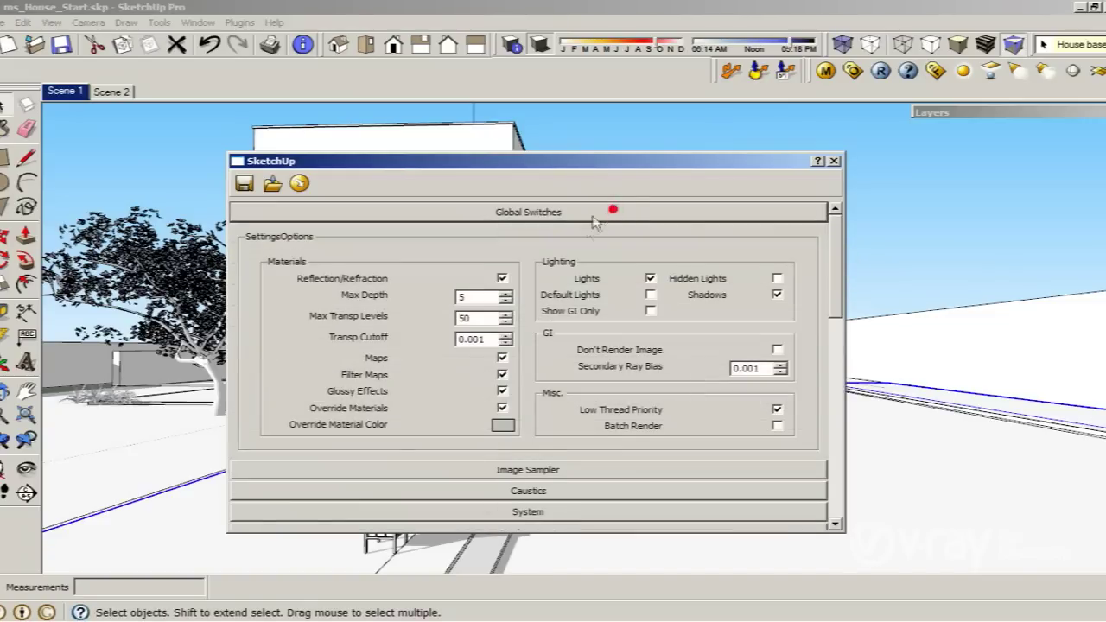
click(650, 295)
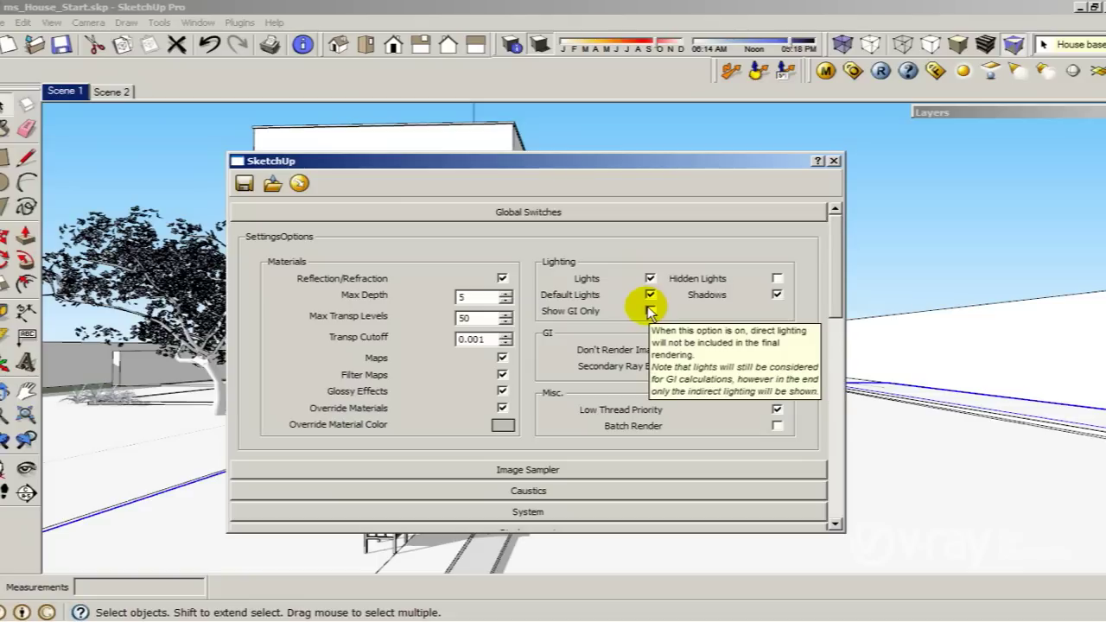
click(623, 210)
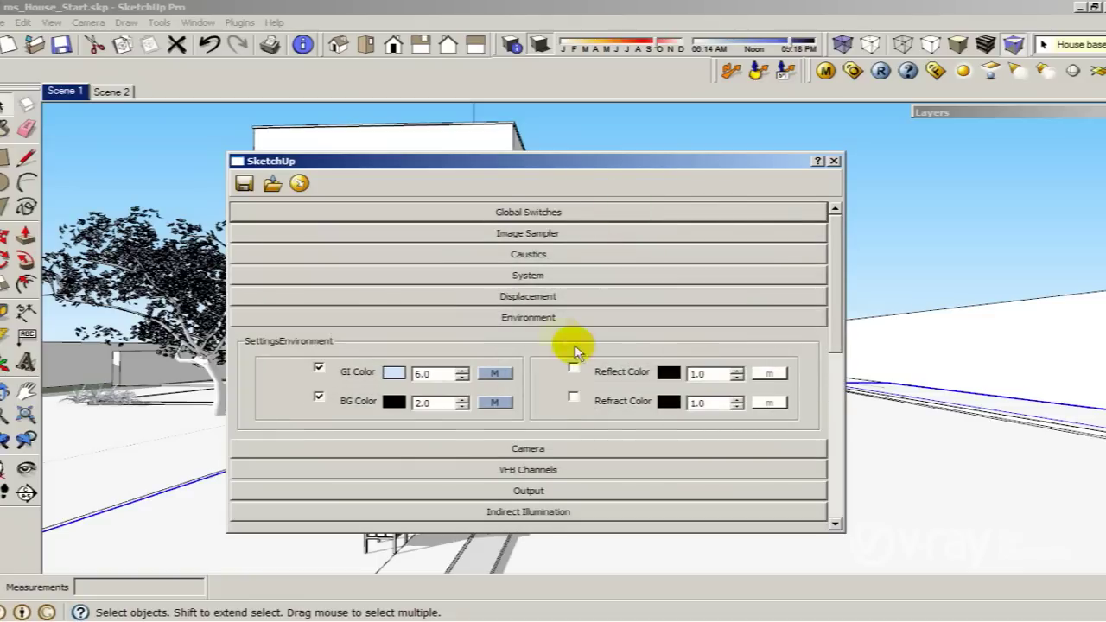
Step: Review the physical camera's exposure settings and return to the environment settings
click(562, 317)
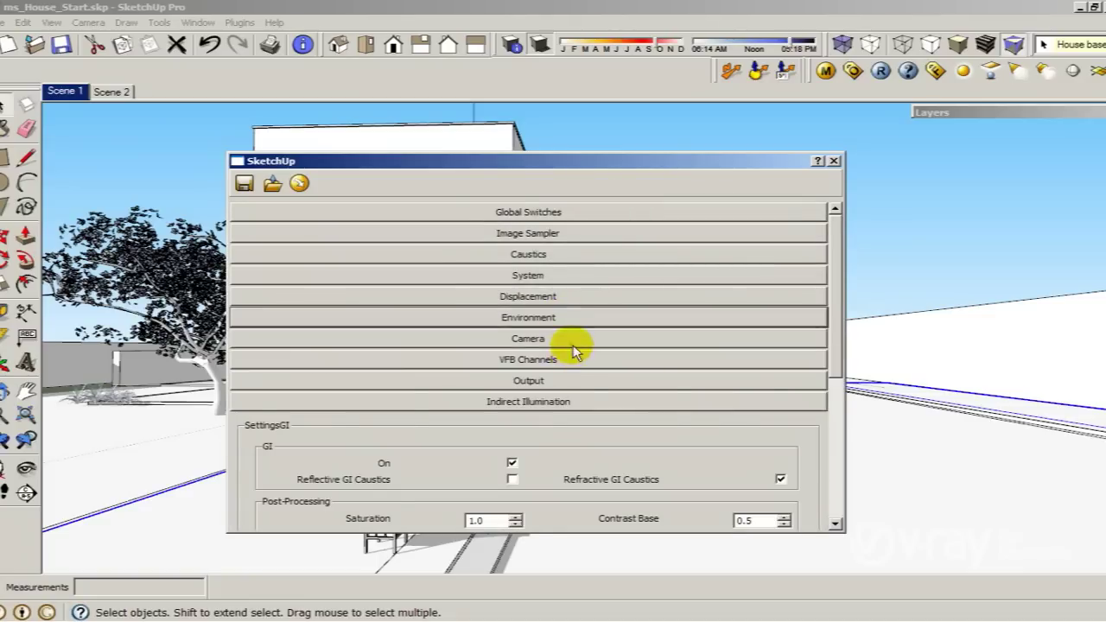
click(573, 343)
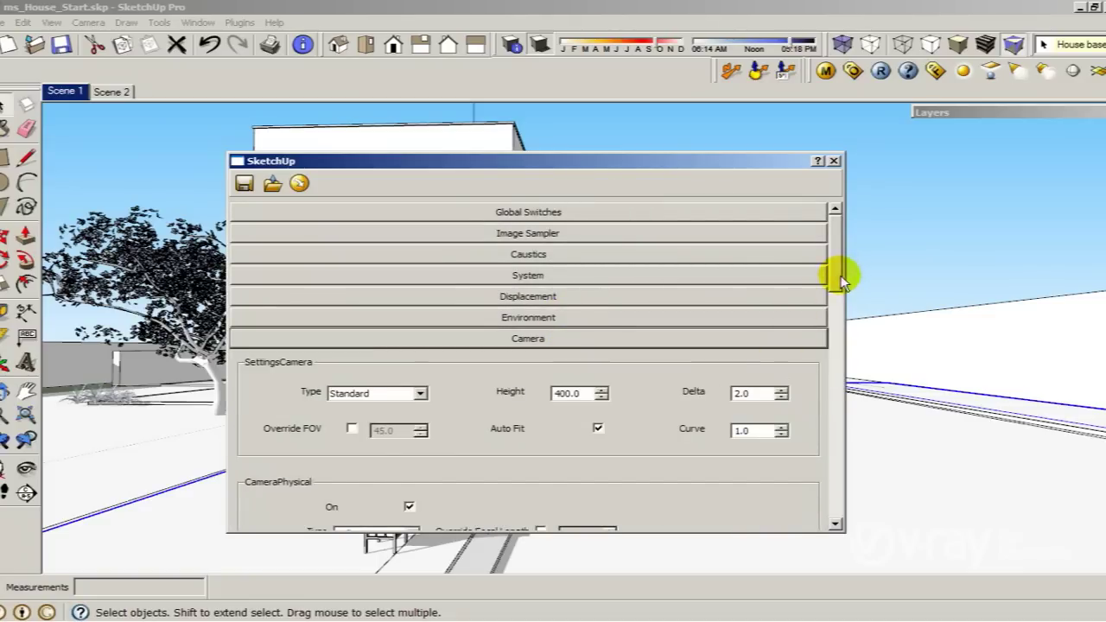
scroll(838, 275, down, 6)
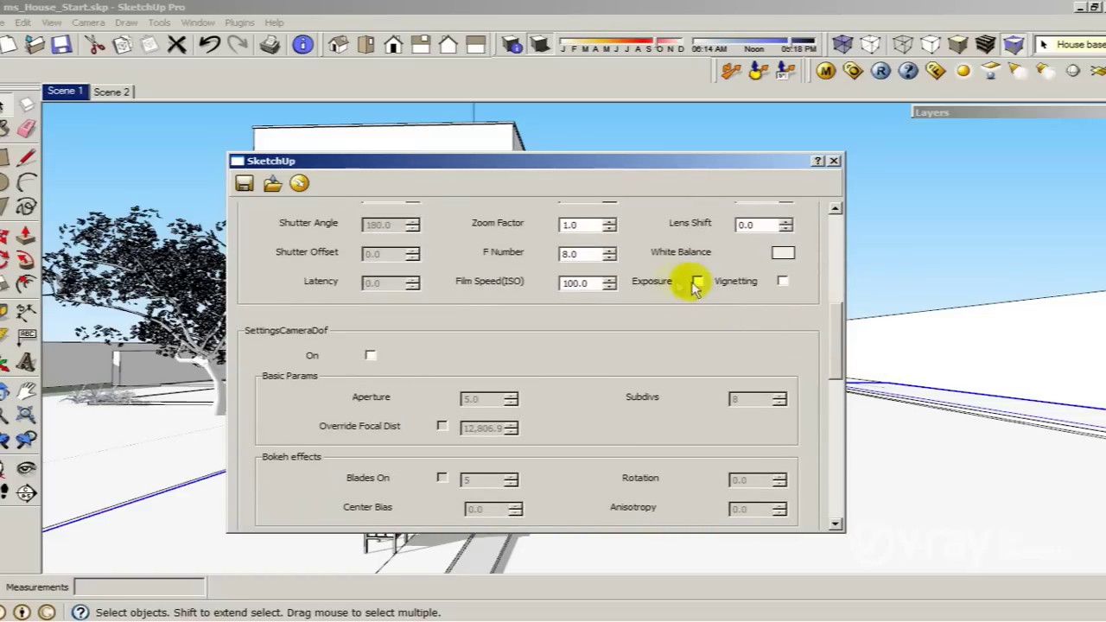
drag(838, 346, 819, 257)
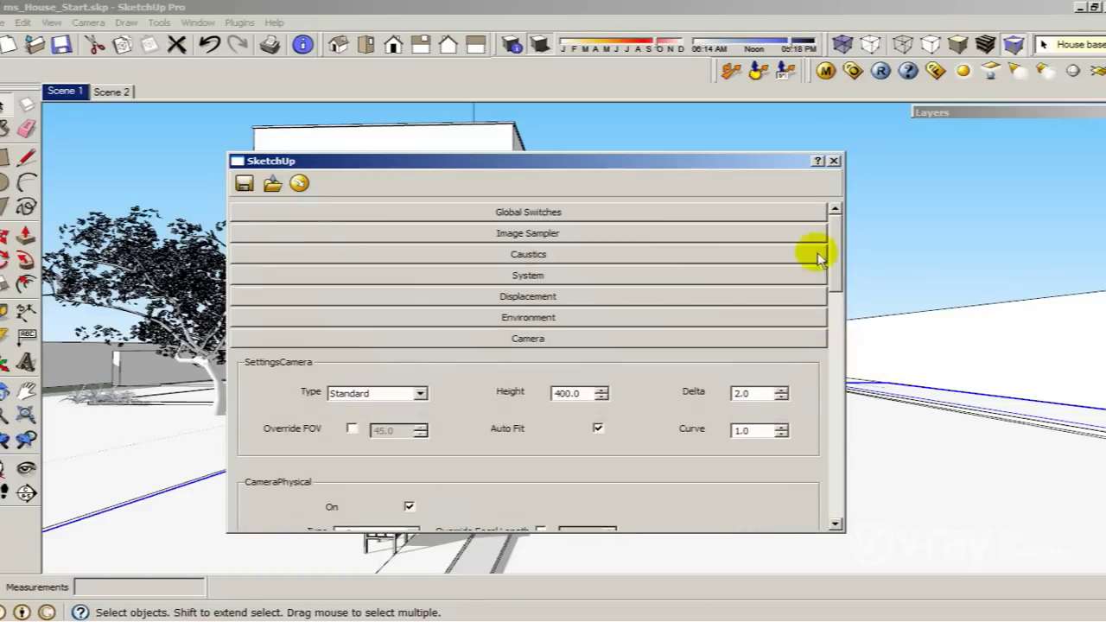
click(592, 337)
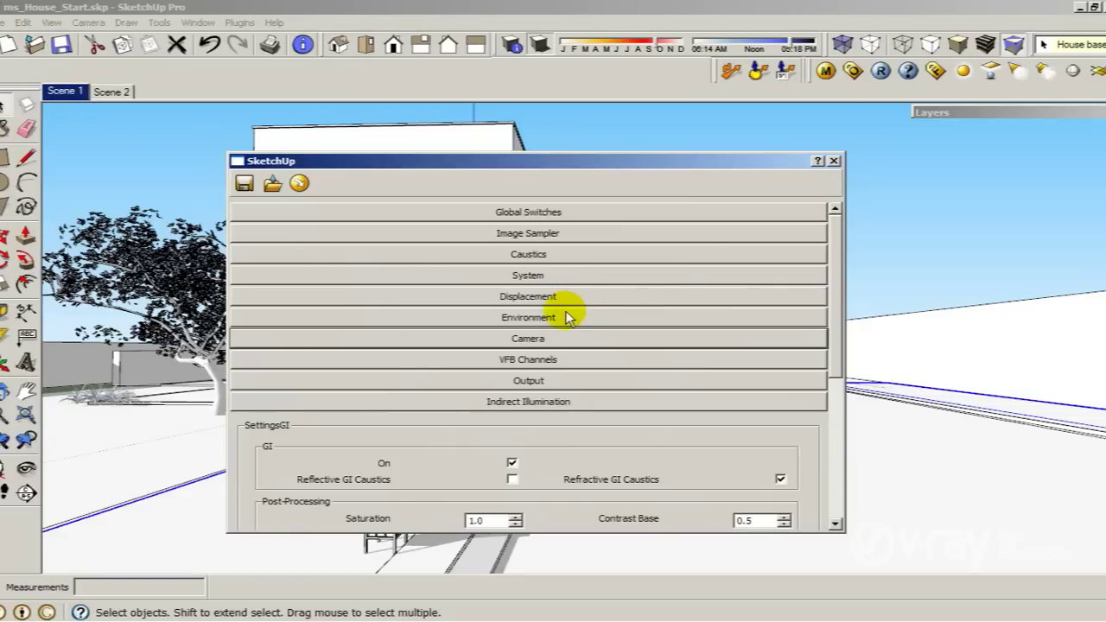
click(566, 317)
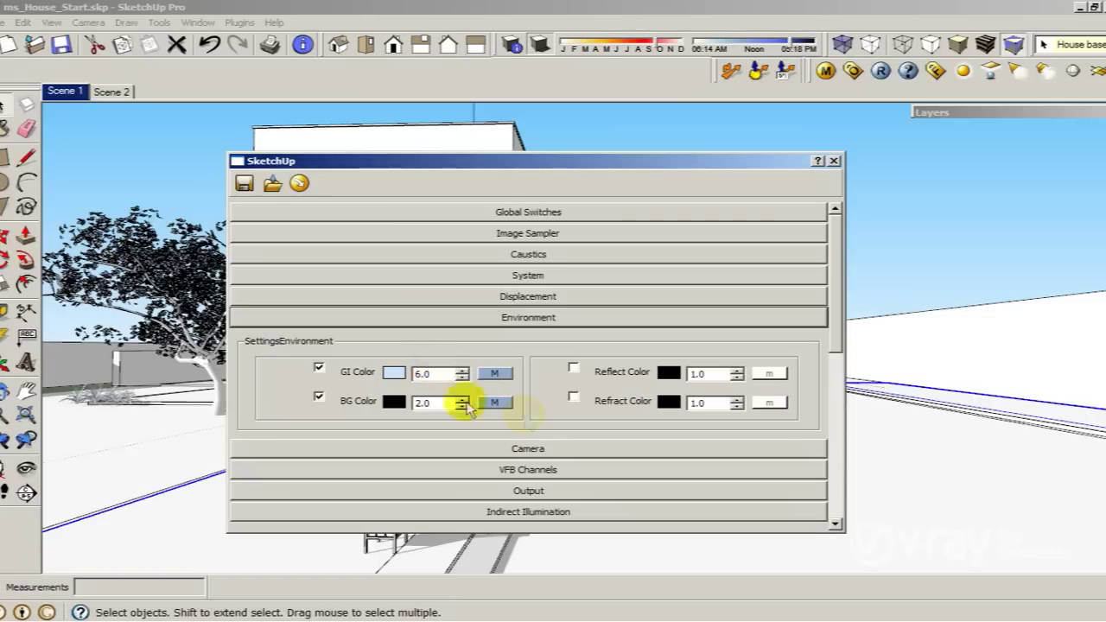
Step: Enable the environment's Reflect Color and give it a TexSky map with SunLight assigned as its sun
click(574, 370)
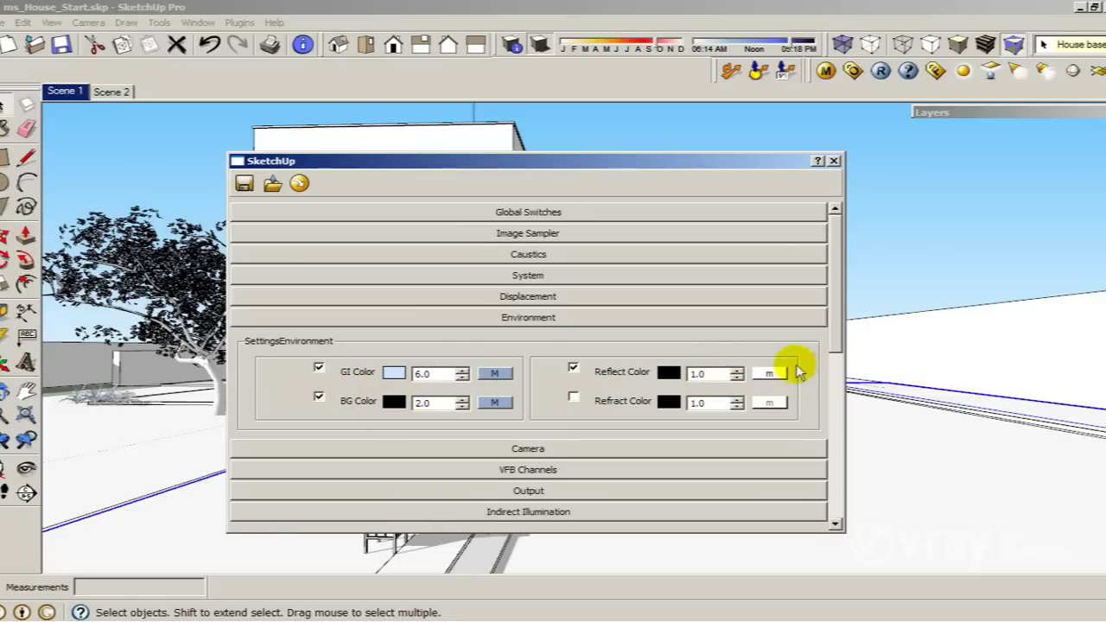
click(769, 375)
click(280, 276)
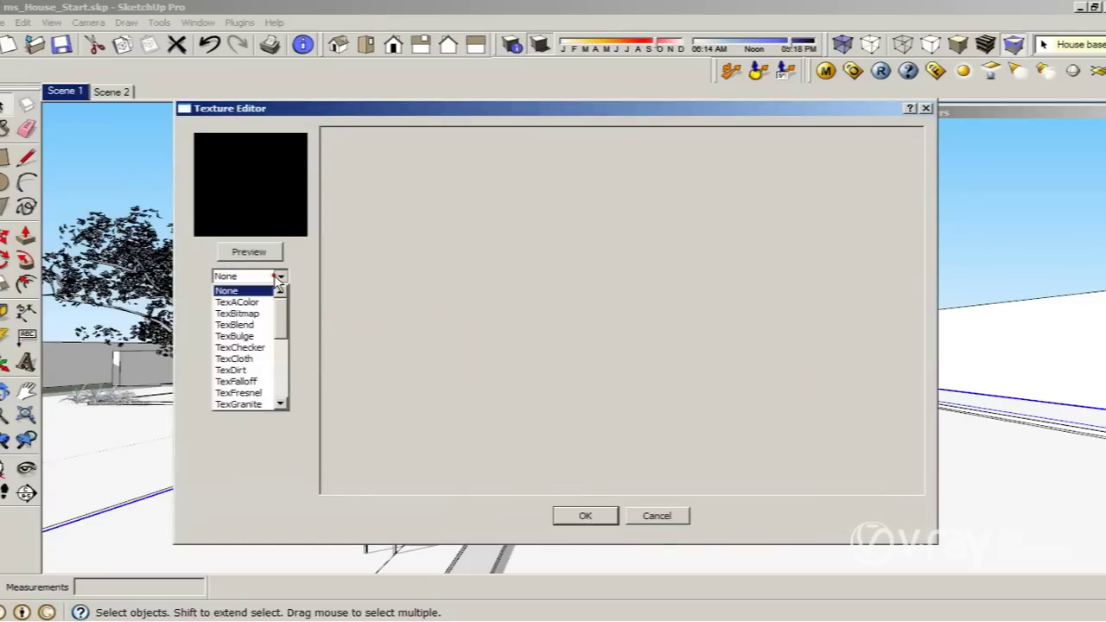
scroll(284, 308, down, 3)
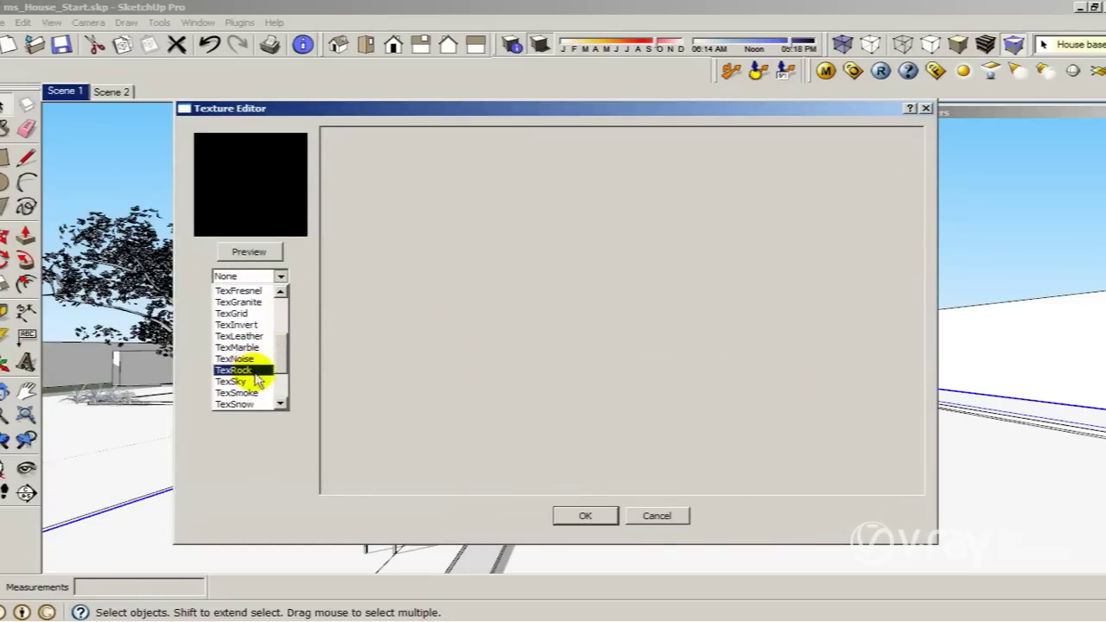
click(240, 384)
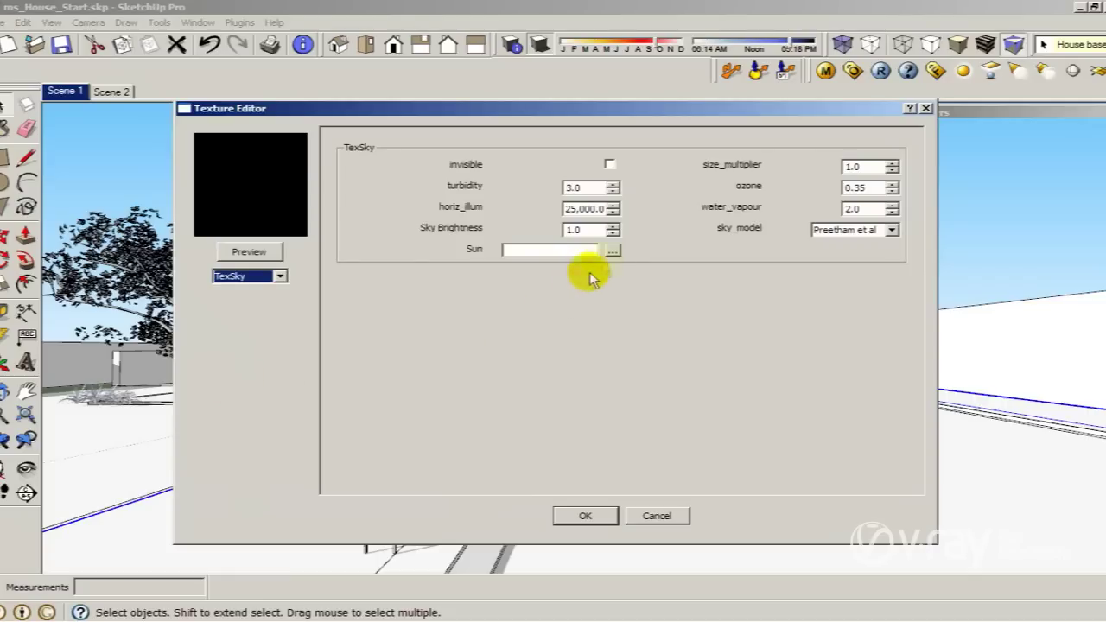
click(613, 250)
click(508, 307)
click(518, 331)
click(525, 332)
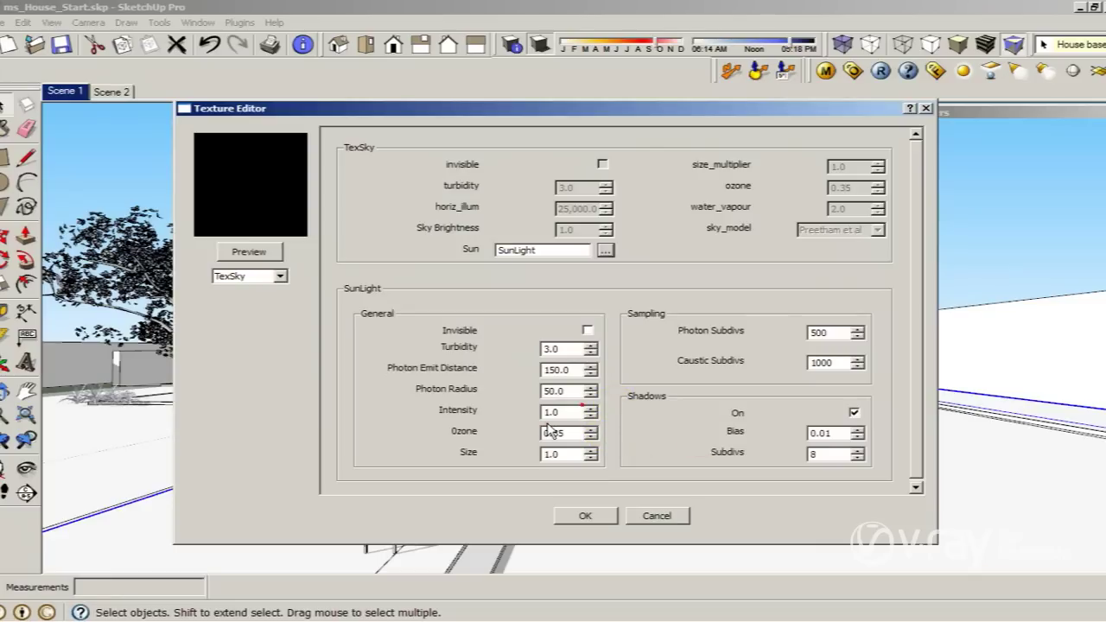
Step: Set the SunLight intensity in the sky texture to 0.03
double_click(575, 412)
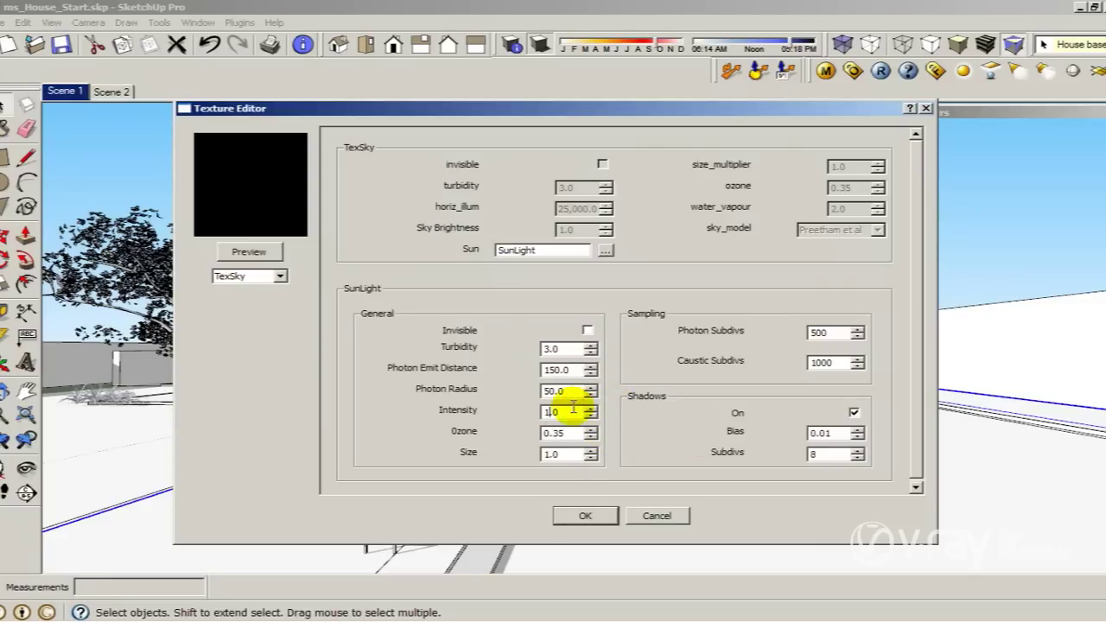
key(BackSpace)
text(.03)
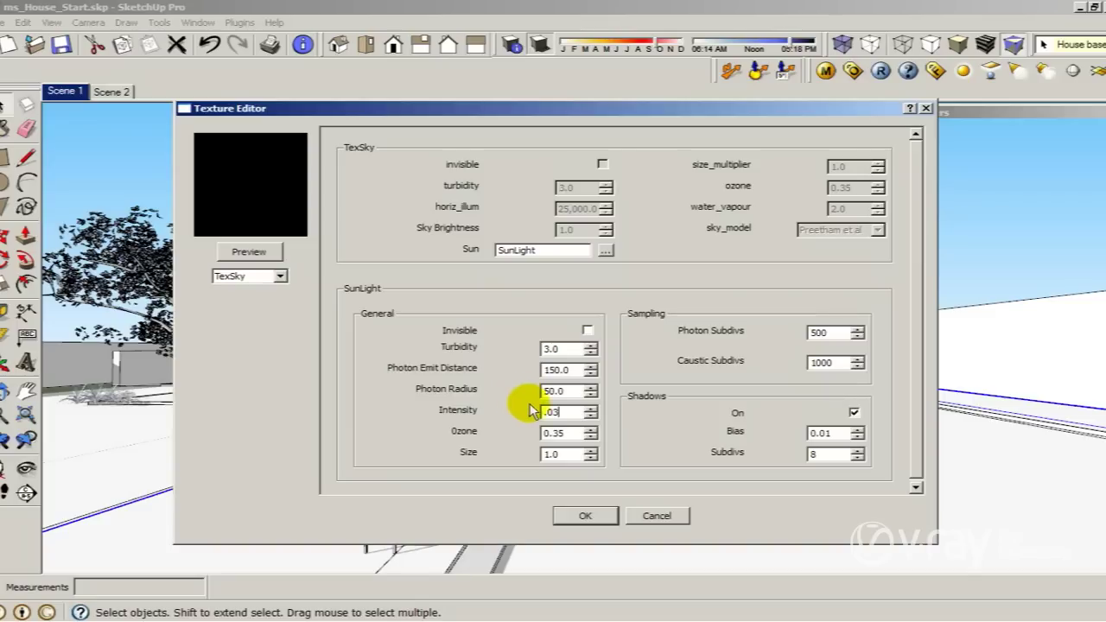
Step: Set the SunLight size to 10, edit its shadow subdivisions, and accept the sky texture
double_click(568, 456)
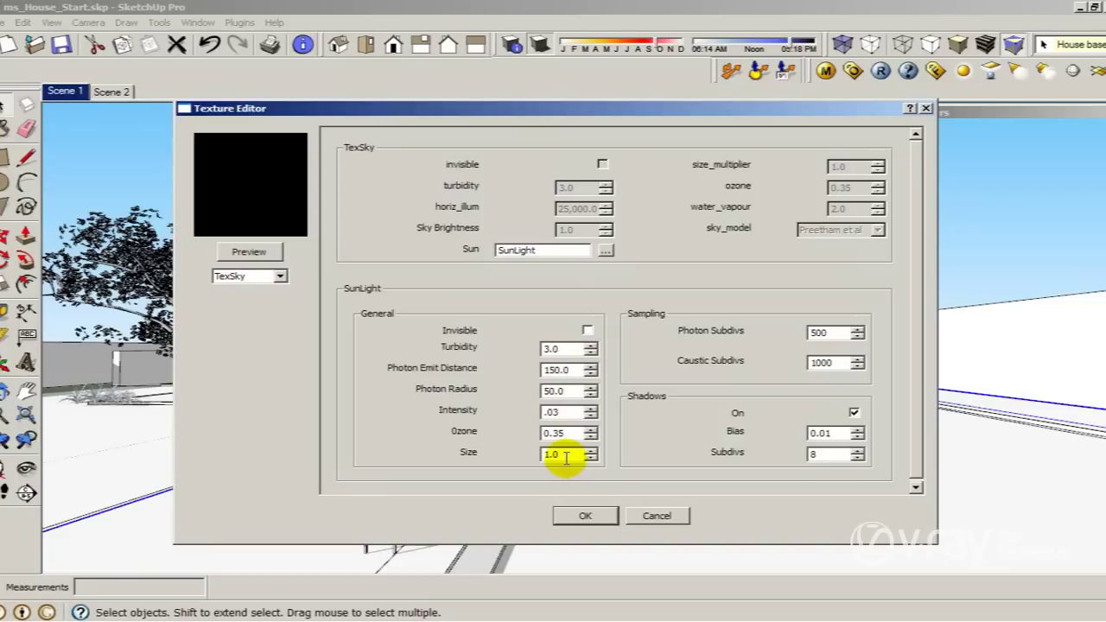
click(560, 457)
double_click(564, 455)
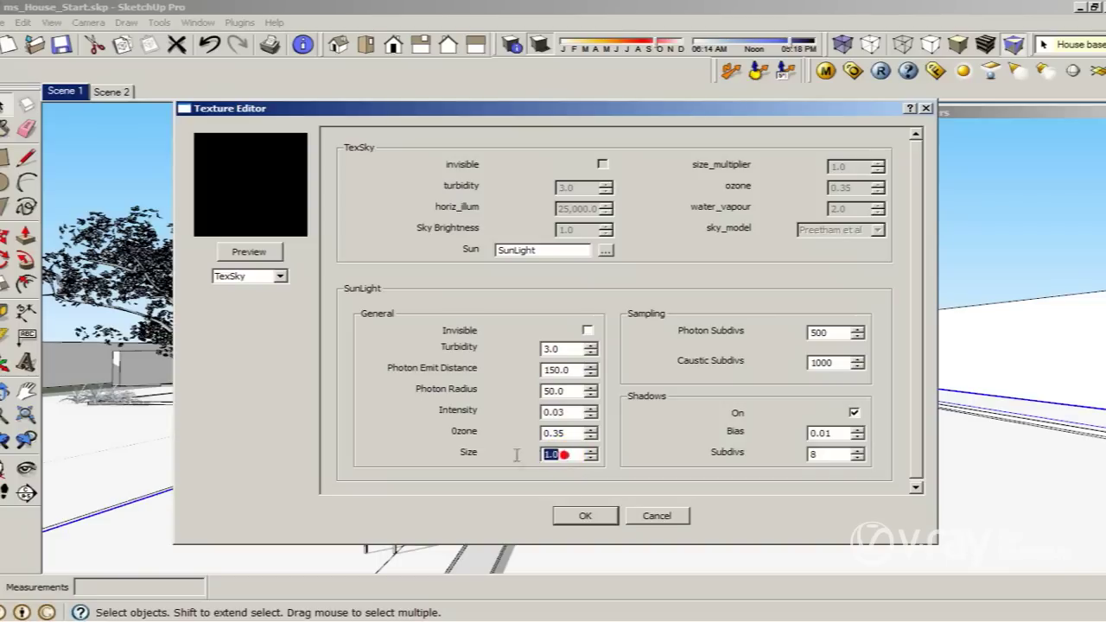
key(BackSpace)
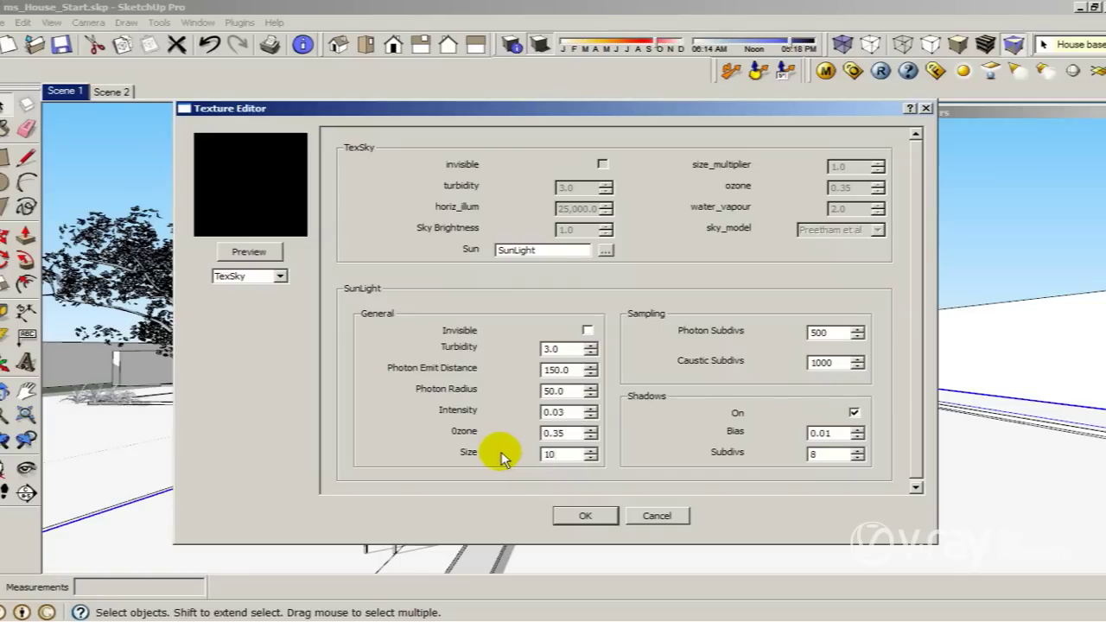
click(585, 517)
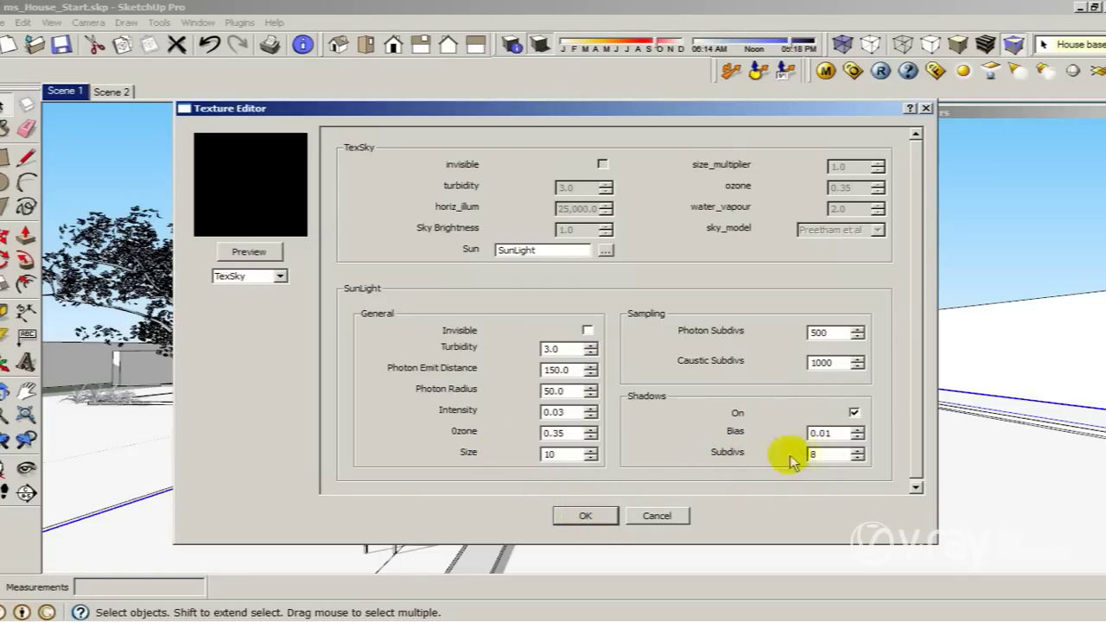
double_click(828, 453)
click(577, 514)
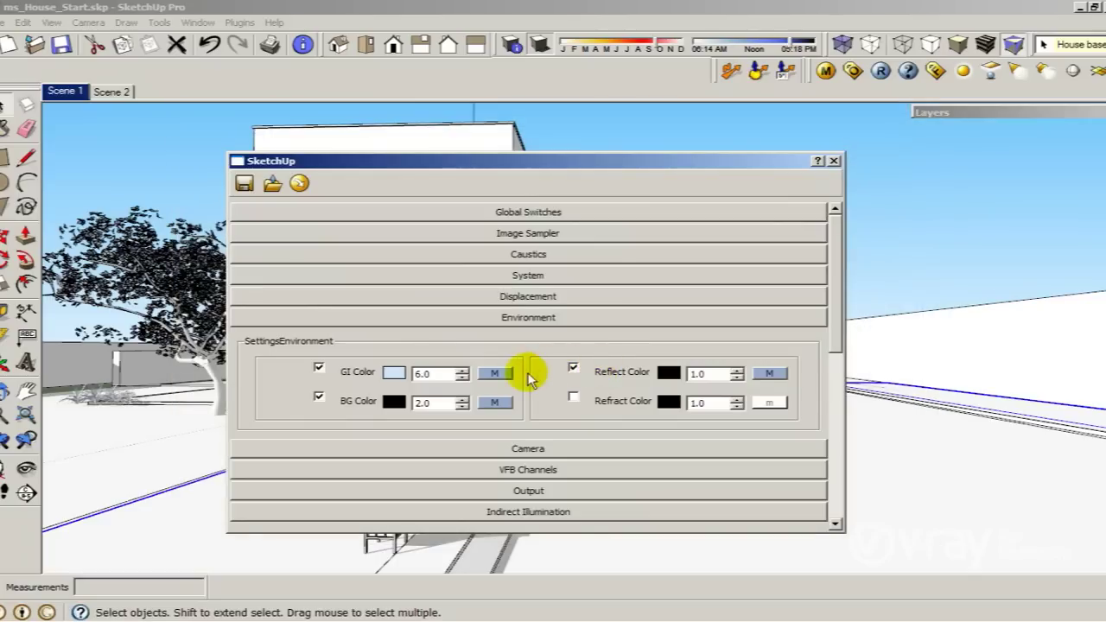
Step: Turn off the environment's Reflect Color while keeping its sky map, and render the scene
click(573, 368)
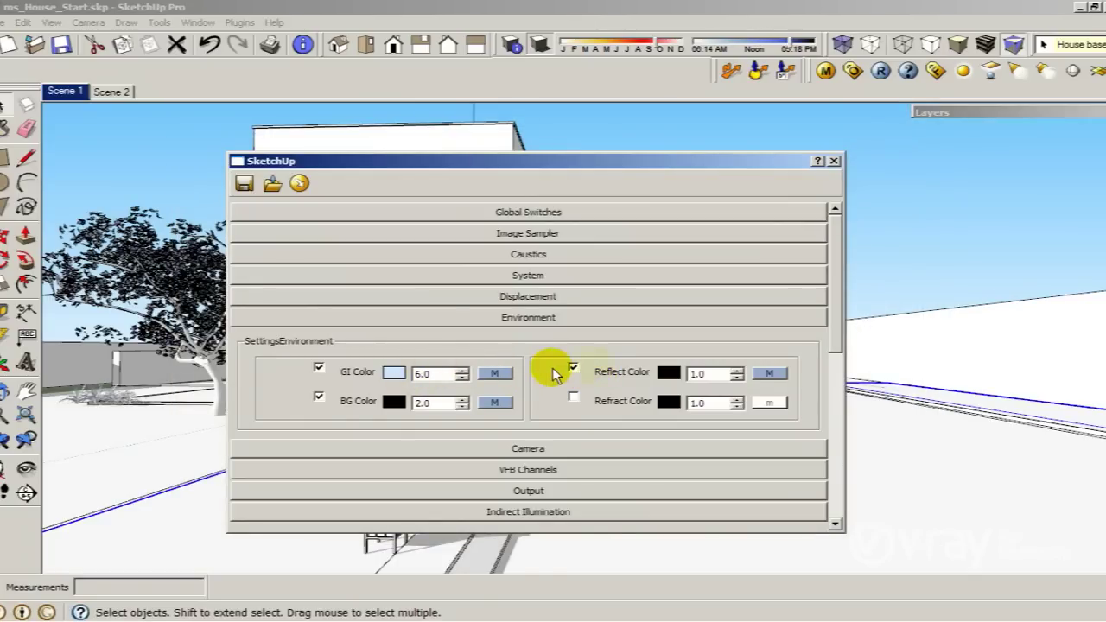
click(572, 368)
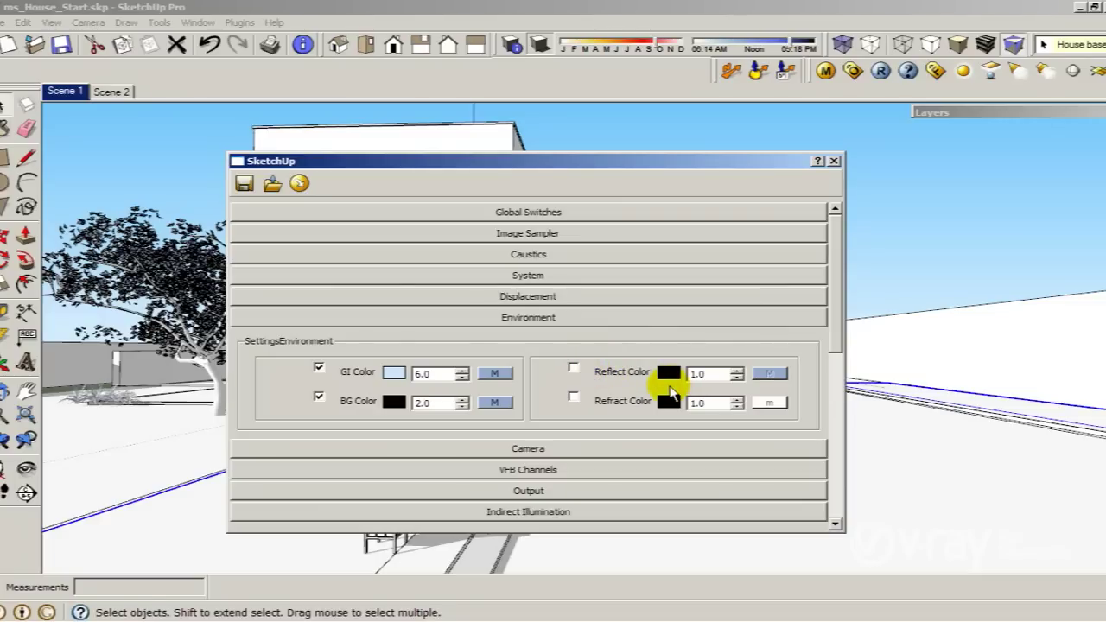
click(531, 319)
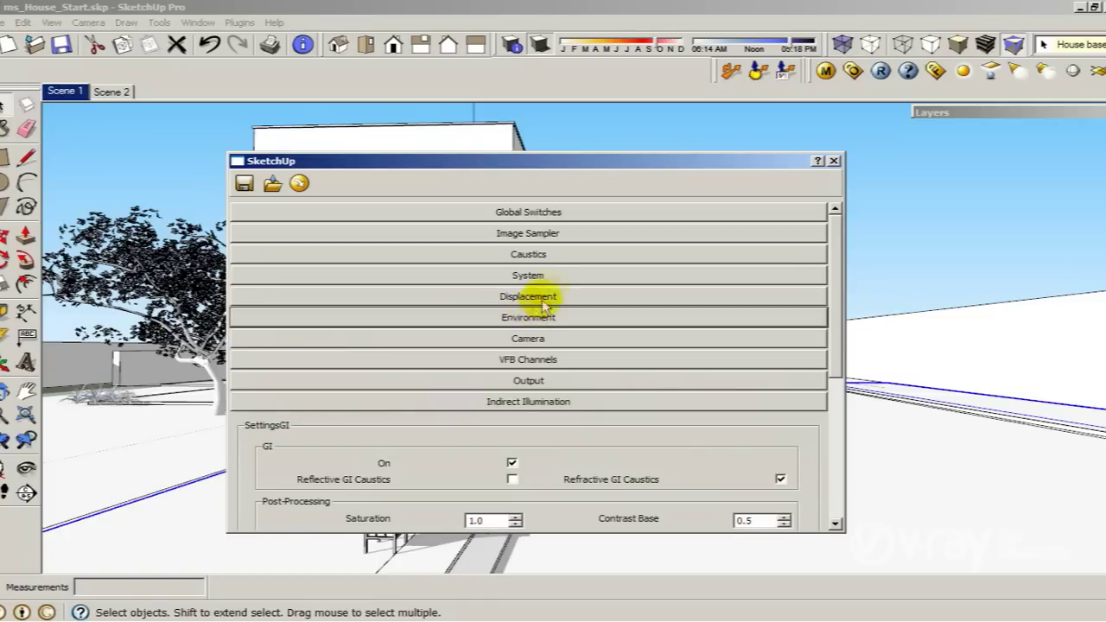
click(545, 318)
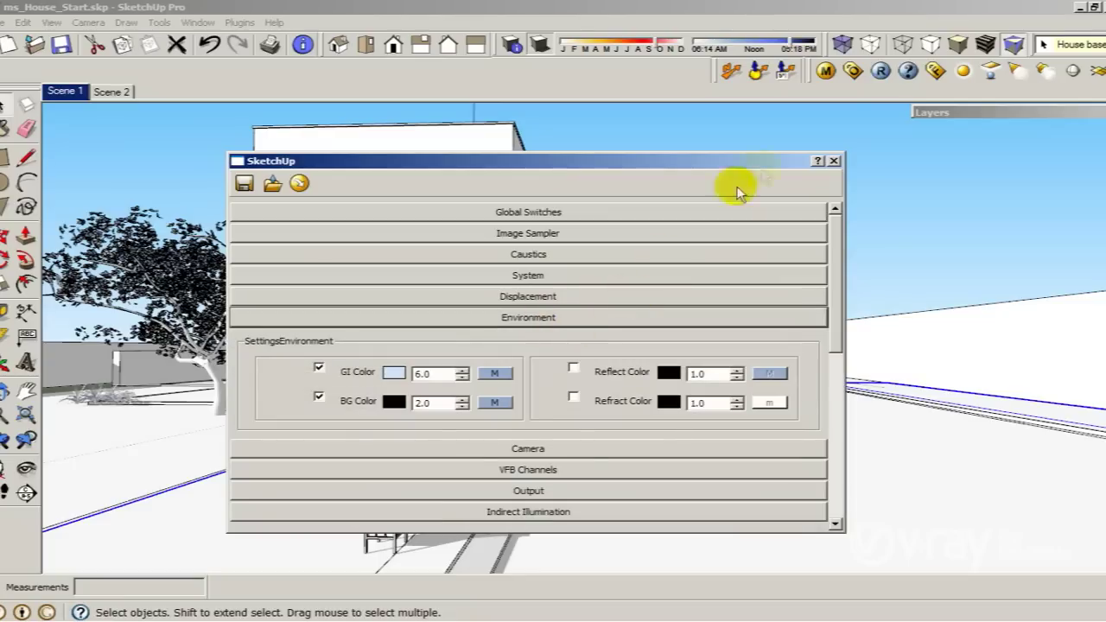
click(880, 71)
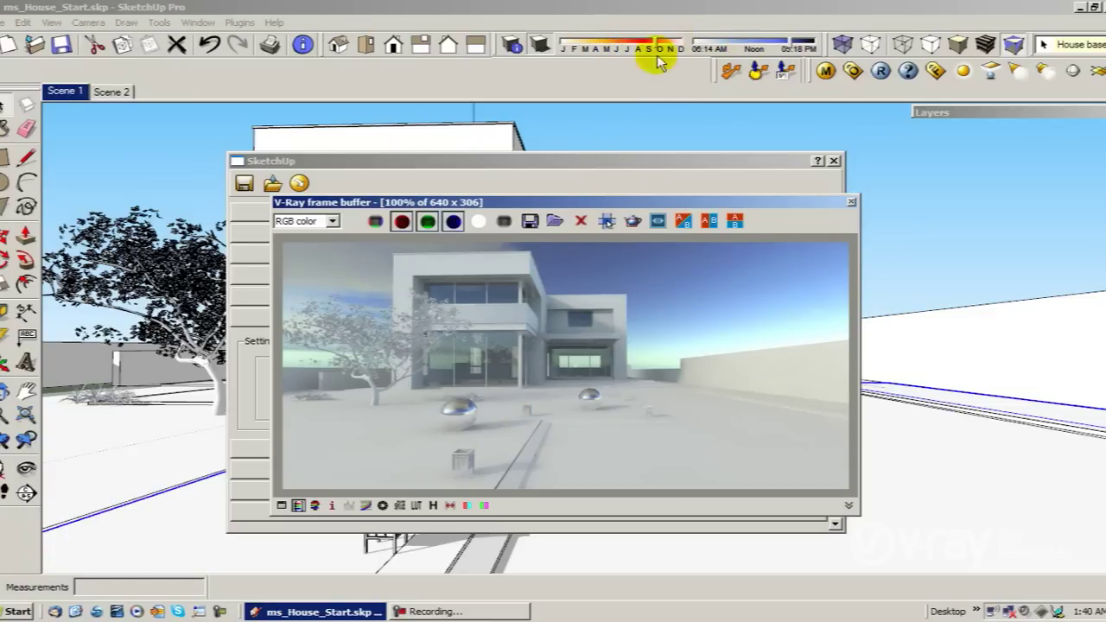
Step: Return to the render options, check the Default Lights switch in the global lighting settings, and close the options
click(600, 163)
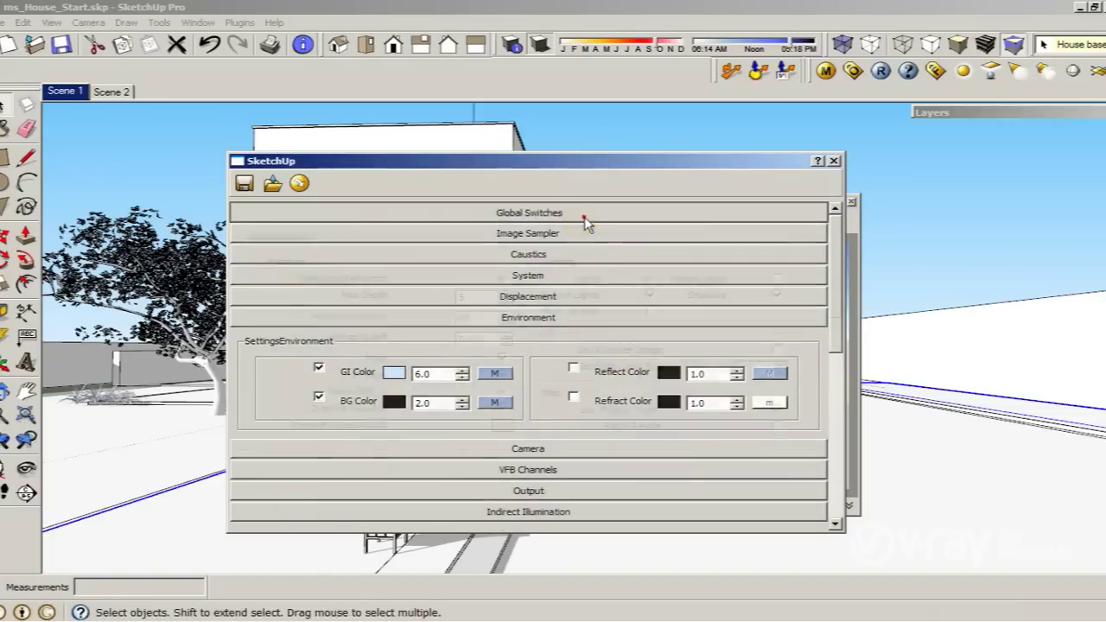
click(585, 214)
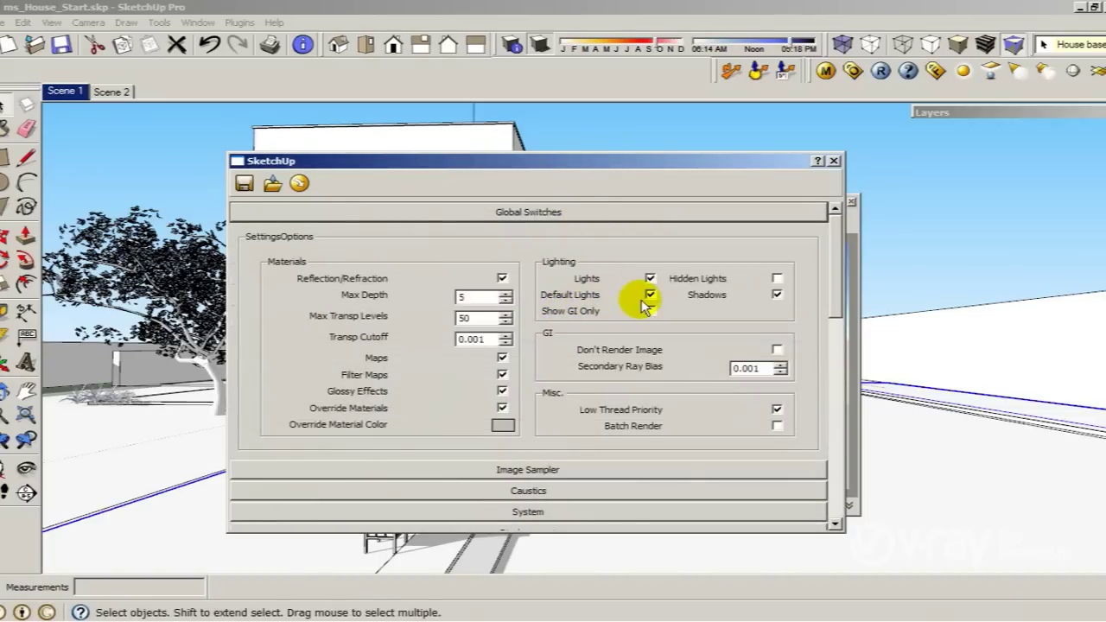
click(631, 211)
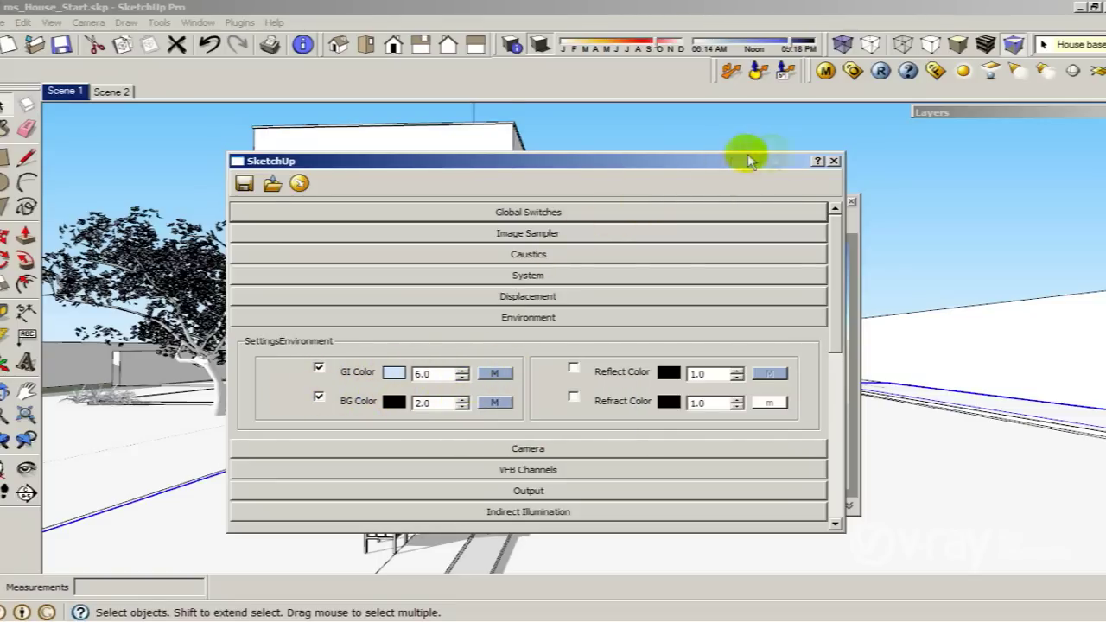
click(837, 160)
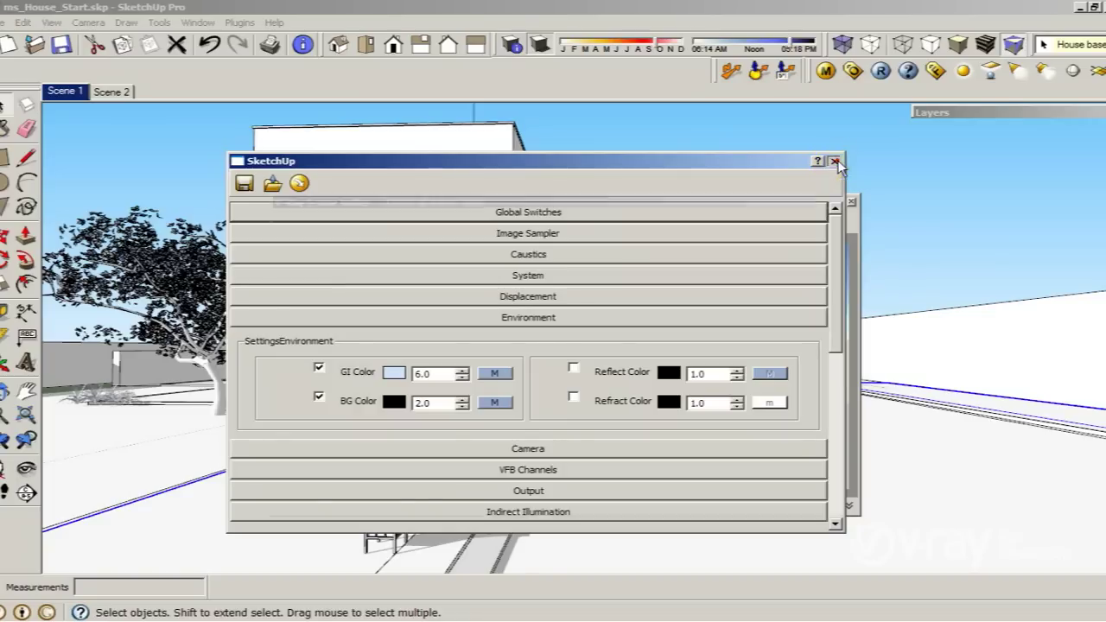